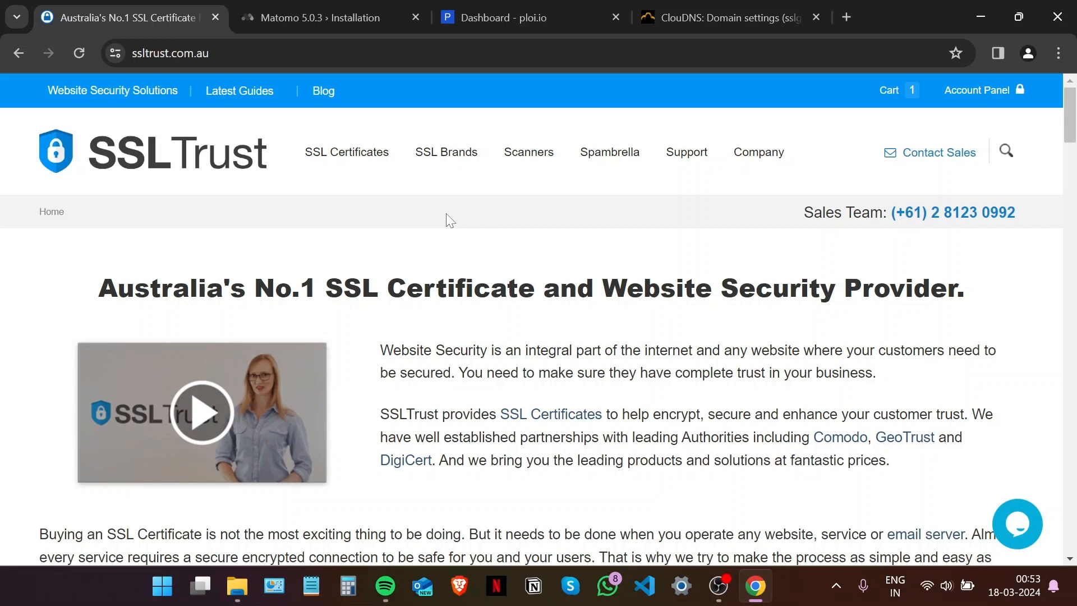
Switch to the Matomo 5.0.3 installation tab showing its Welcome step.
{"action": "left_click", "coordinate": [370, 8]}
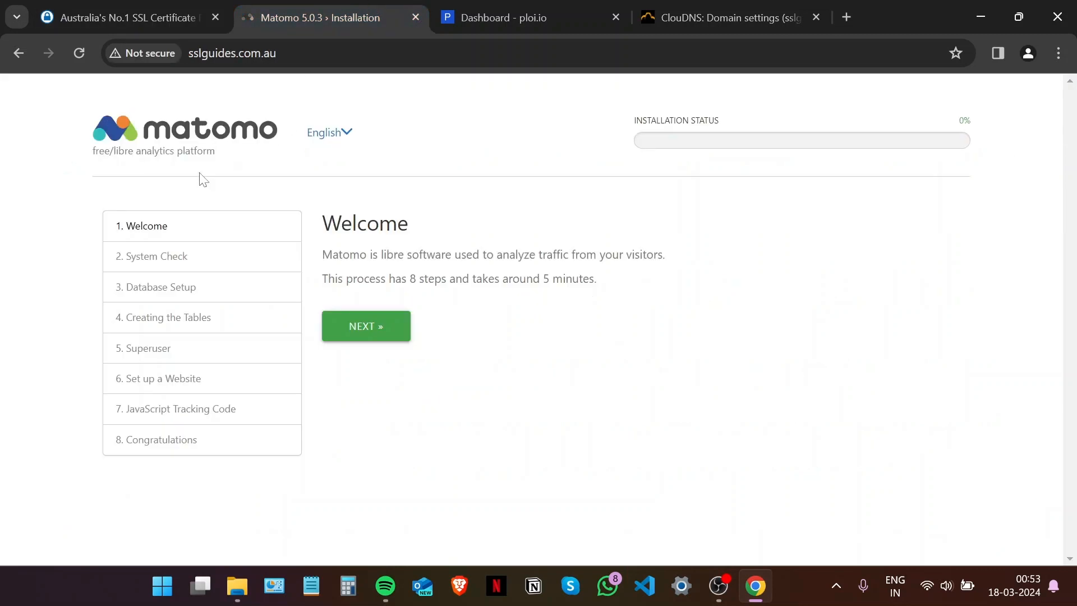
Confirm sslguides.com.au is reported as Not secure, then return to the SSLTrust homepage.
{"action": "left_click", "coordinate": [150, 53]}
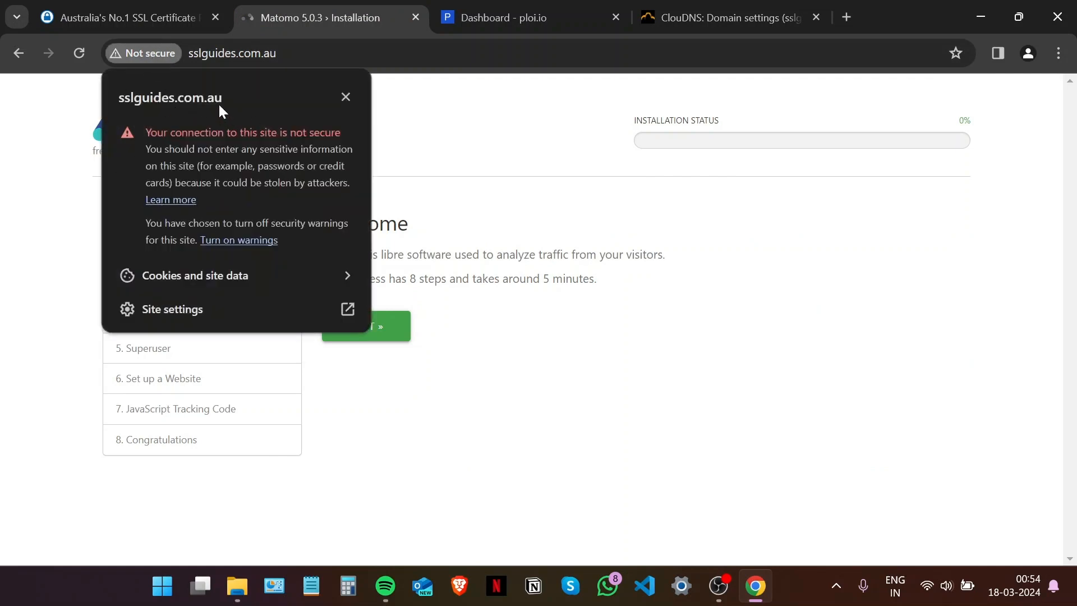
{"action": "left_click", "coordinate": [93, 7]}
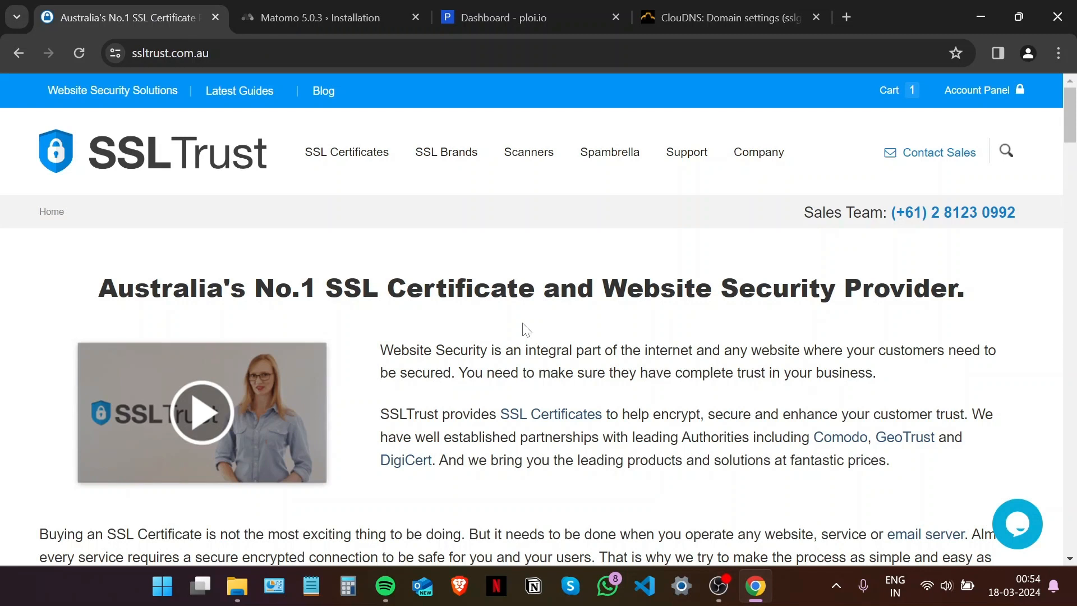
Open SSLTrust's free CSR and Key Generator from the page footer.
{"action": "scroll", "coordinate": [526, 330], "scroll_direction": "down", "scroll_amount": 15}
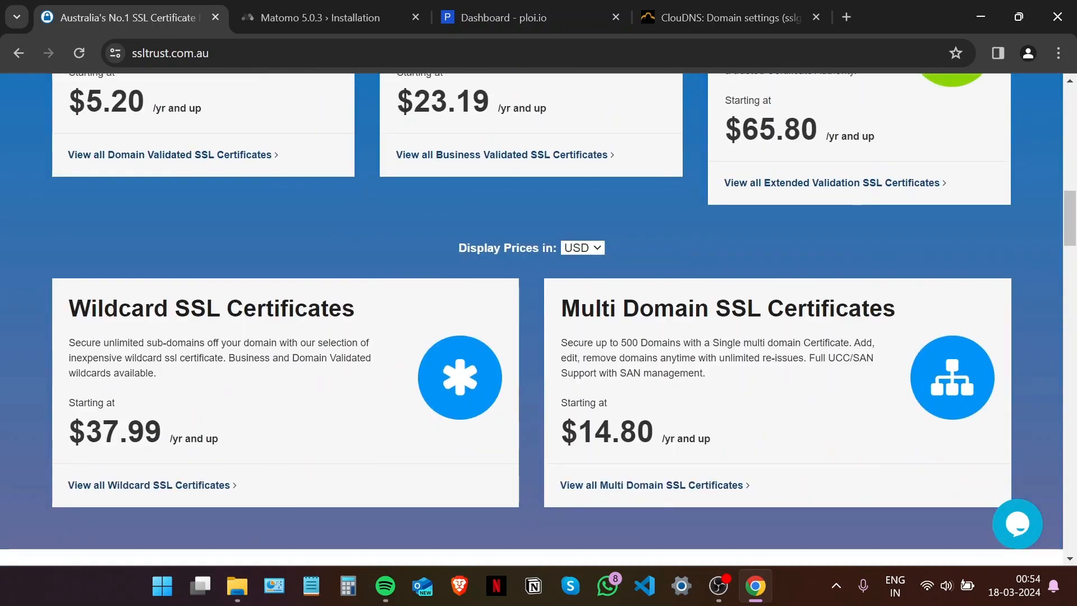
{"action": "scroll", "coordinate": [527, 329], "scroll_direction": "down", "scroll_amount": 15}
{"action": "scroll", "coordinate": [526, 330], "scroll_direction": "down", "scroll_amount": 15}
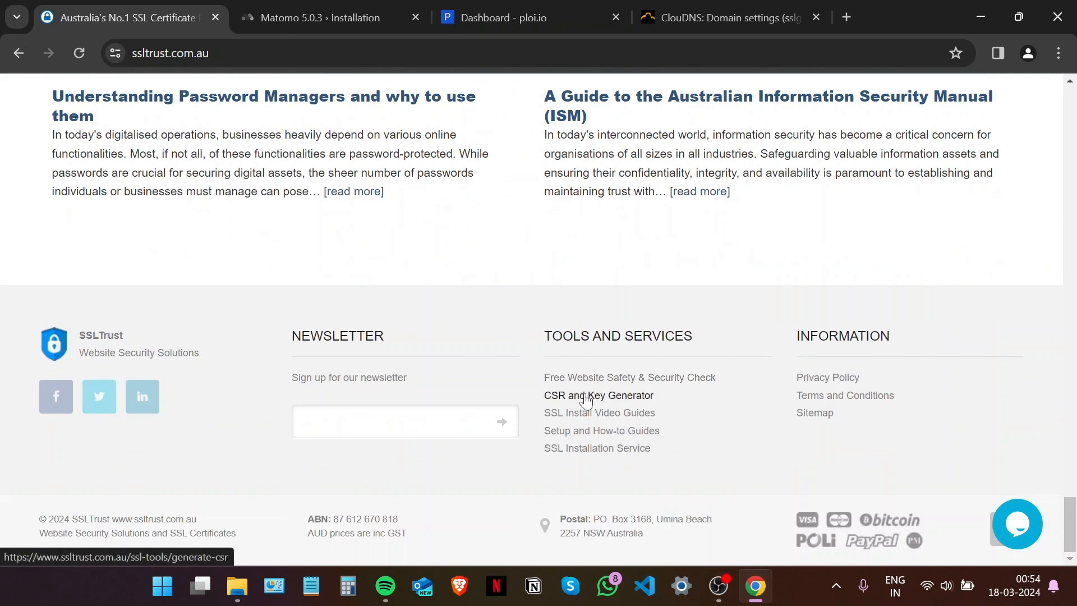
{"action": "left_click", "coordinate": [586, 396]}
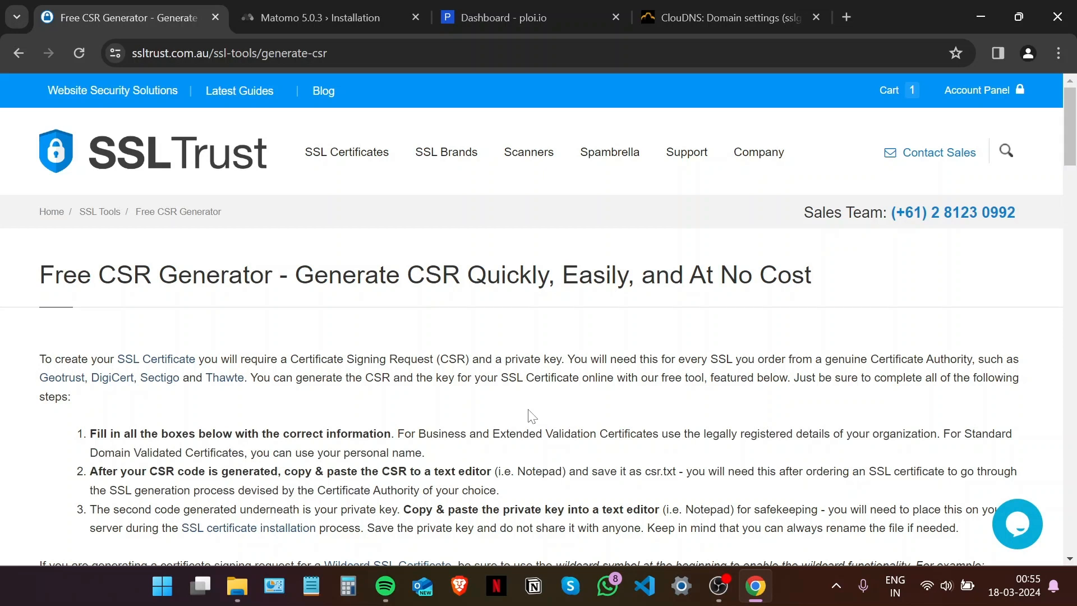
{"action": "scroll", "coordinate": [401, 411], "scroll_direction": "down", "scroll_amount": 6}
{"action": "scroll", "coordinate": [401, 411], "scroll_direction": "down", "scroll_amount": 3}
Fill in common name sslguides.com.au, organization SSLTrust and organization unit IT.
{"action": "left_click", "coordinate": [168, 253]}
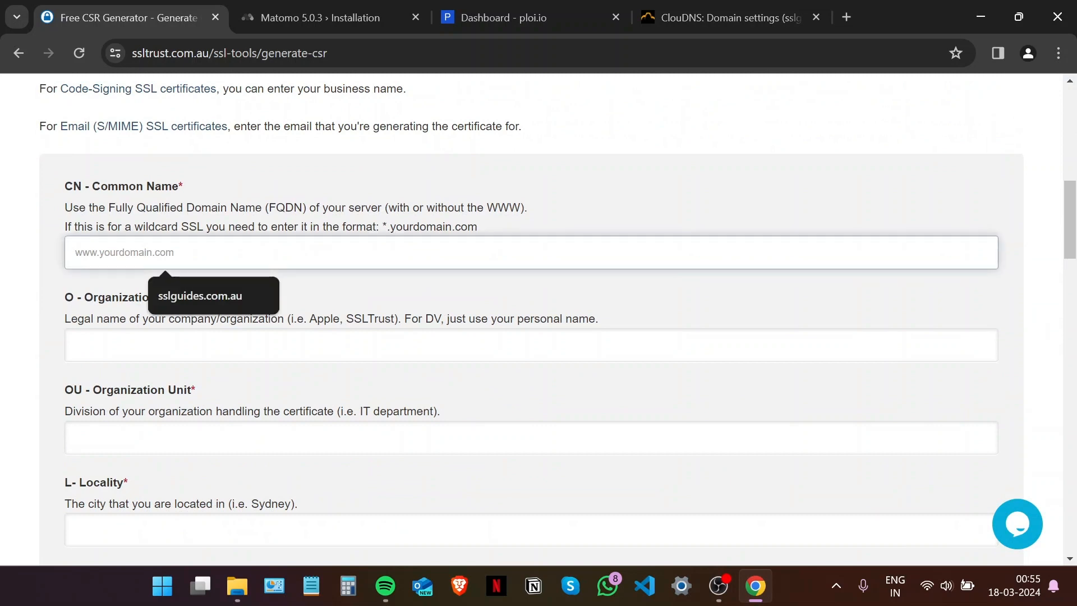
{"action": "left_click", "coordinate": [222, 284]}
{"action": "scroll", "coordinate": [202, 287], "scroll_direction": "down", "scroll_amount": 1}
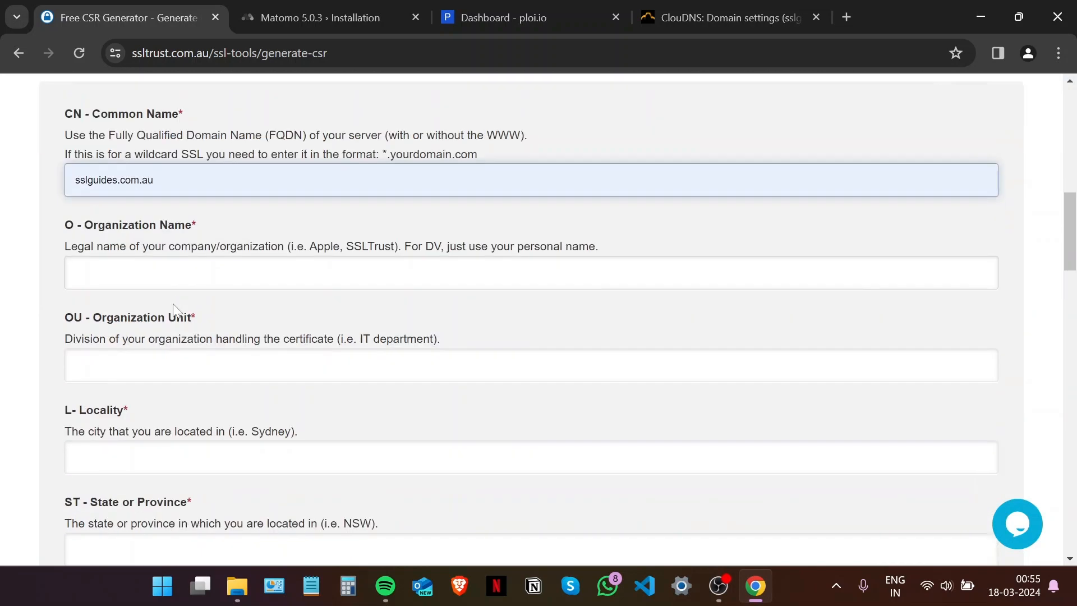
{"action": "left_click", "coordinate": [185, 262]}
{"action": "left_click", "coordinate": [187, 297]}
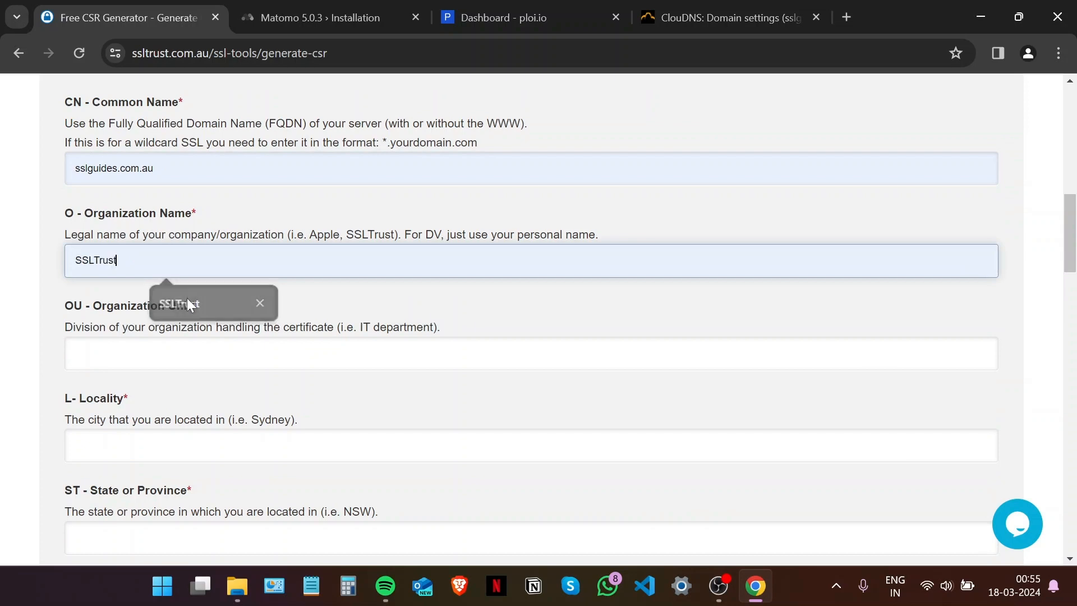
{"action": "scroll", "coordinate": [180, 297], "scroll_direction": "down", "scroll_amount": 1}
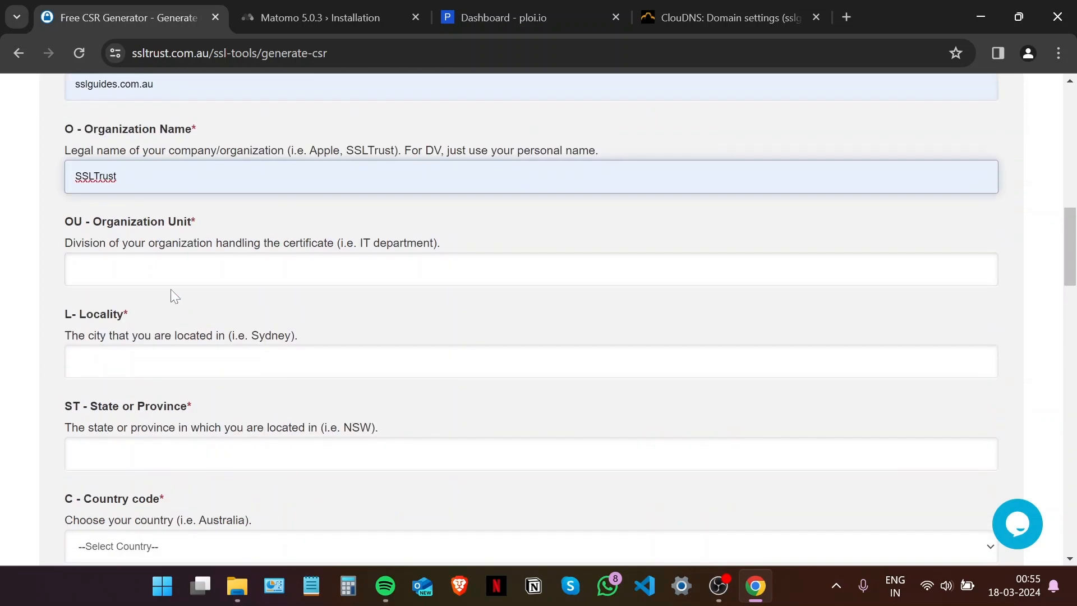
{"action": "left_click", "coordinate": [171, 276]}
{"action": "left_click", "coordinate": [169, 300]}
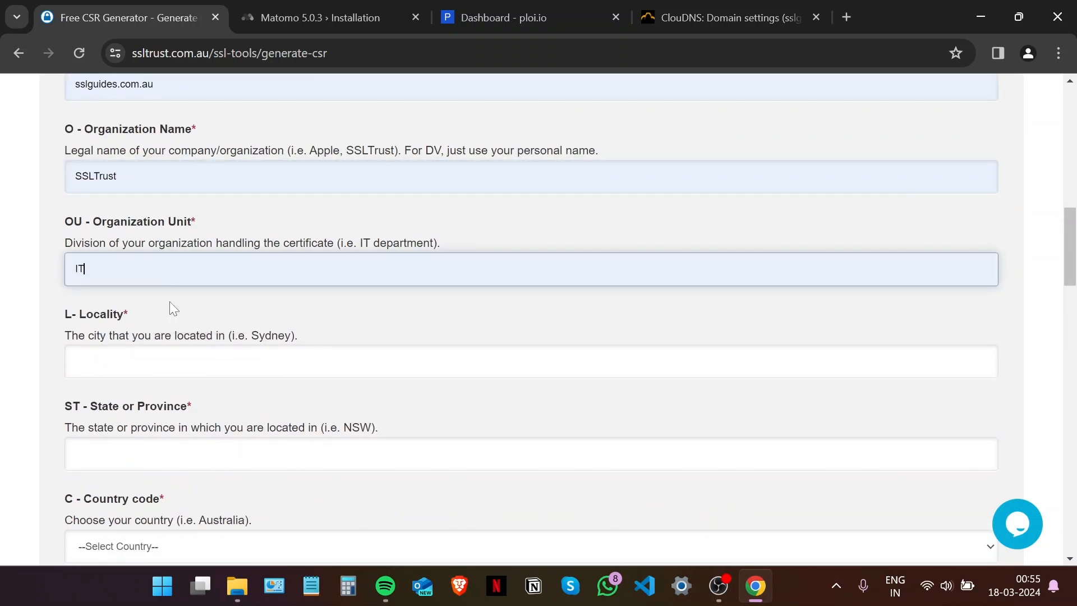
Set locality Sydney, state NSW and country Australia.
{"action": "scroll", "coordinate": [169, 301], "scroll_direction": "down", "scroll_amount": 1}
{"action": "left_click", "coordinate": [169, 278]}
{"action": "left_click", "coordinate": [171, 312]}
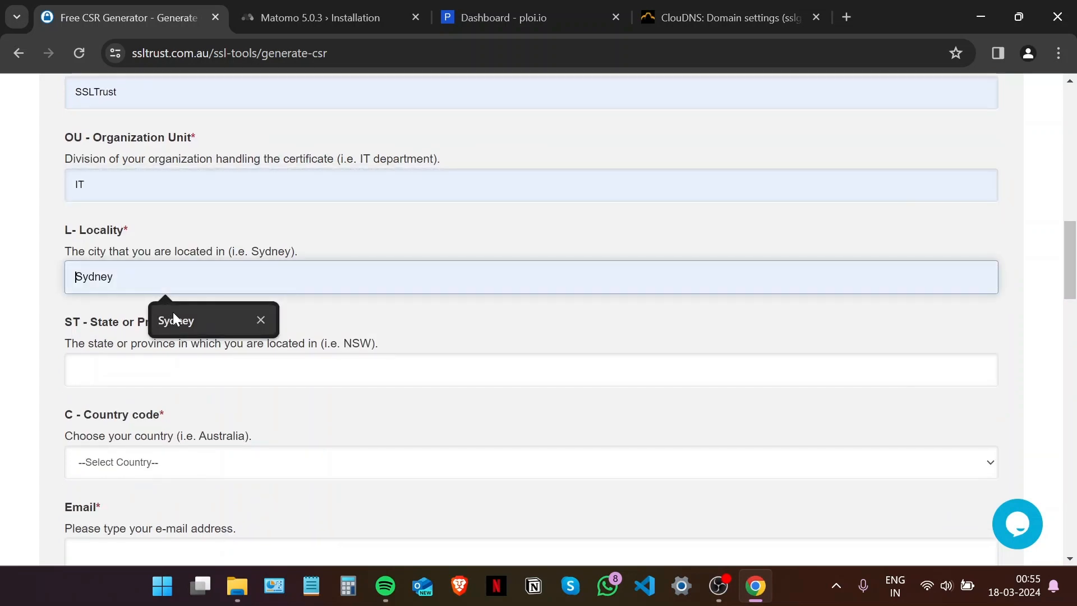
{"action": "key", "text": "Tab"}
{"action": "left_click", "coordinate": [176, 411]}
{"action": "scroll", "coordinate": [178, 387], "scroll_direction": "down", "scroll_amount": 1}
{"action": "scroll", "coordinate": [538, 320], "scroll_direction": "down", "scroll_amount": 1}
{"action": "key", "text": "Tab"}
{"action": "left_click", "coordinate": [148, 305]}
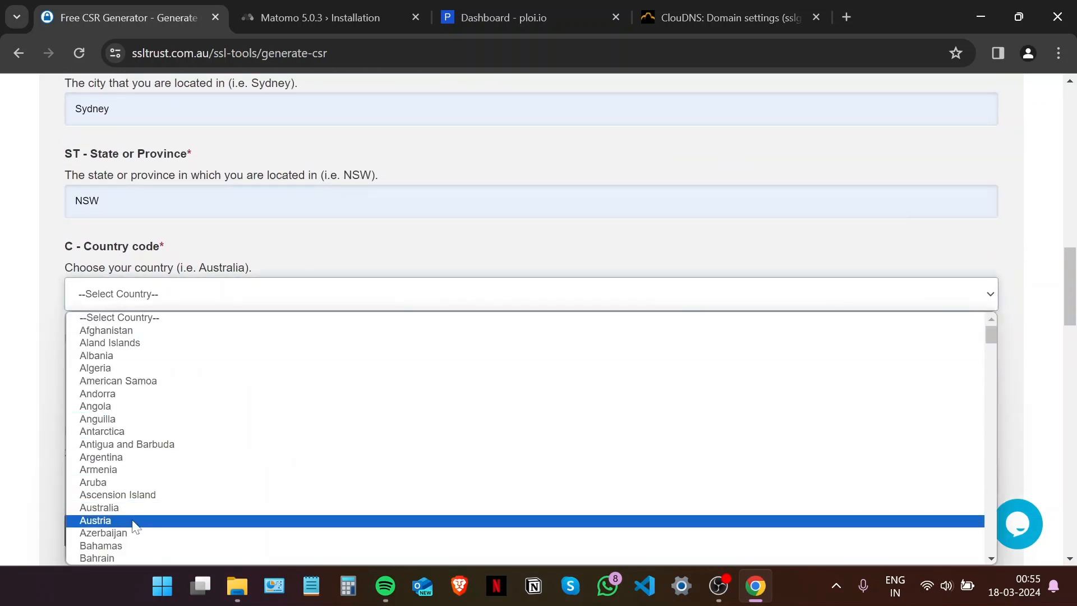
{"action": "left_click", "coordinate": [134, 508]}
{"action": "scroll", "coordinate": [110, 305], "scroll_direction": "down", "scroll_amount": 1}
Add the contact e-mail and generate the 2048-bit private key and CSR.
{"action": "left_click", "coordinate": [110, 305]}
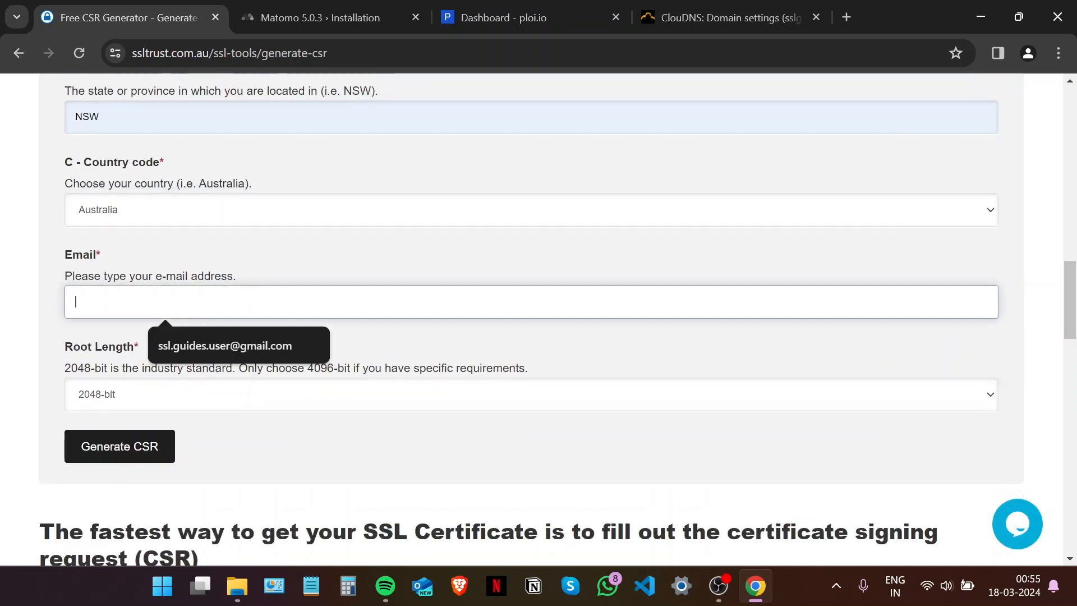
{"action": "left_click", "coordinate": [197, 346]}
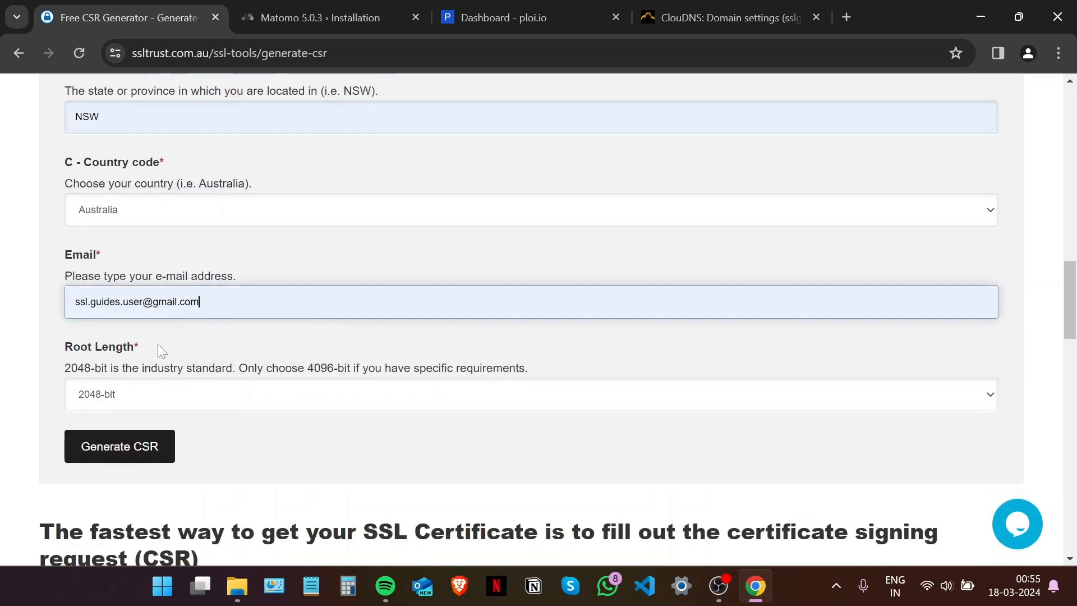
{"action": "scroll", "coordinate": [161, 332], "scroll_direction": "down", "scroll_amount": 1}
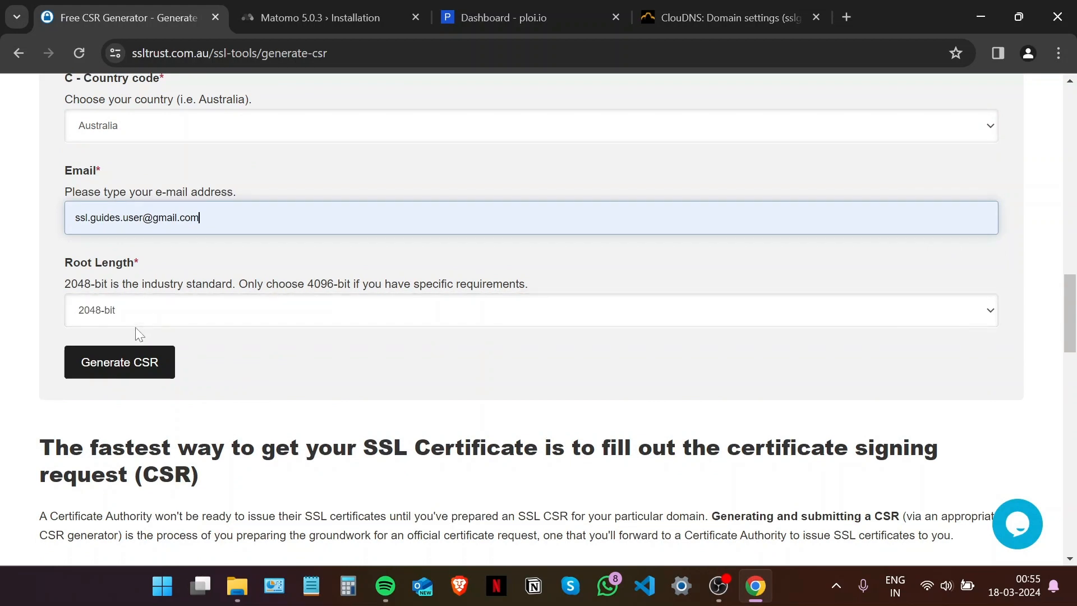
{"action": "left_click", "coordinate": [139, 369]}
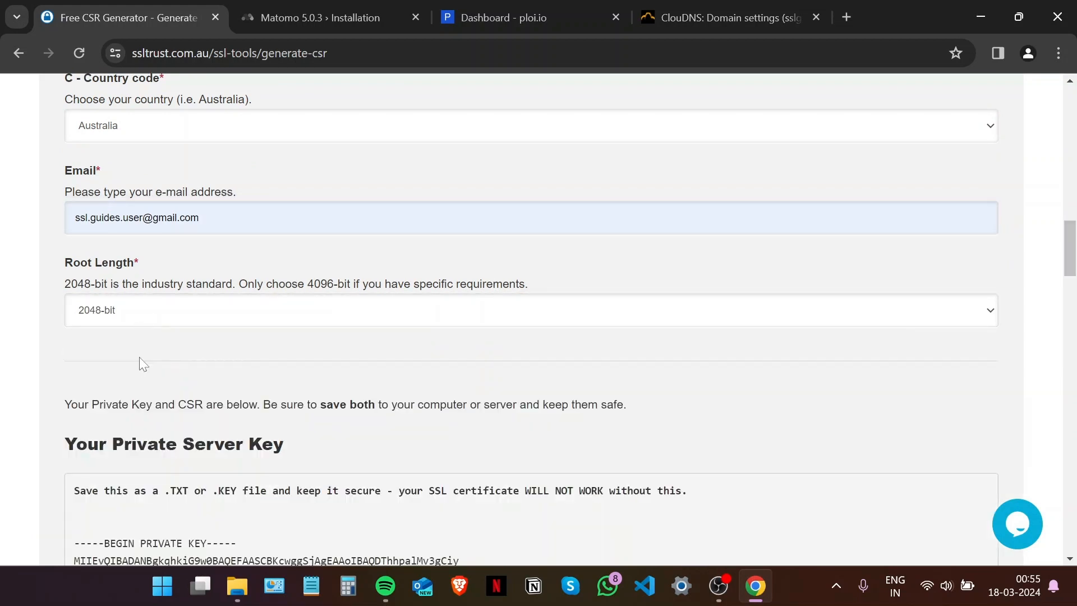
Scroll through the generated private key and CSR output.
{"action": "scroll", "coordinate": [140, 367], "scroll_direction": "down", "scroll_amount": 1}
{"action": "scroll", "coordinate": [157, 335], "scroll_direction": "down", "scroll_amount": 5}
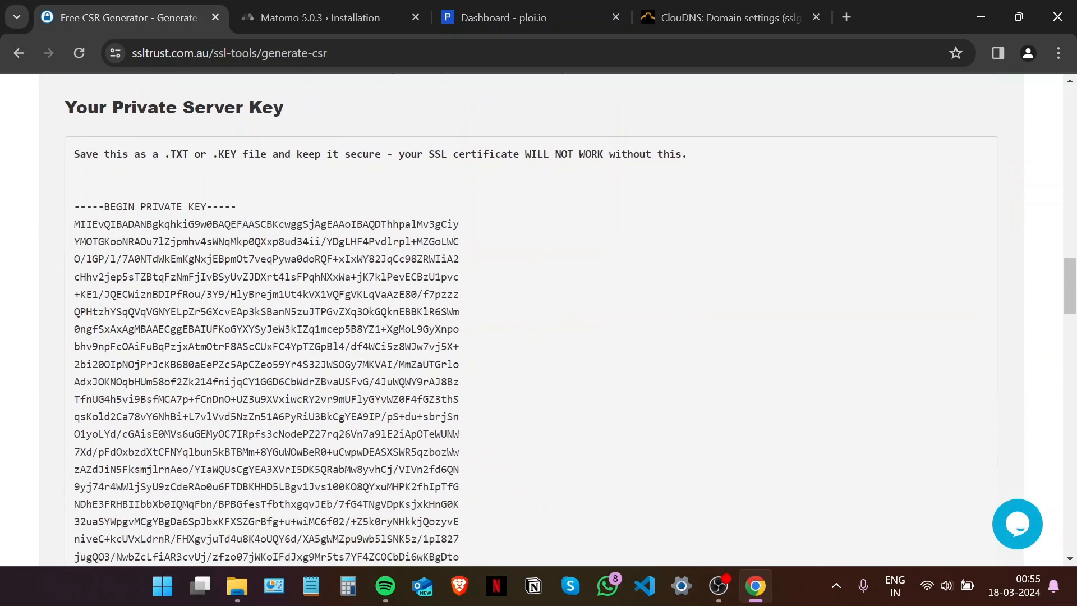
{"action": "scroll", "coordinate": [86, 166], "scroll_direction": "down", "scroll_amount": 8}
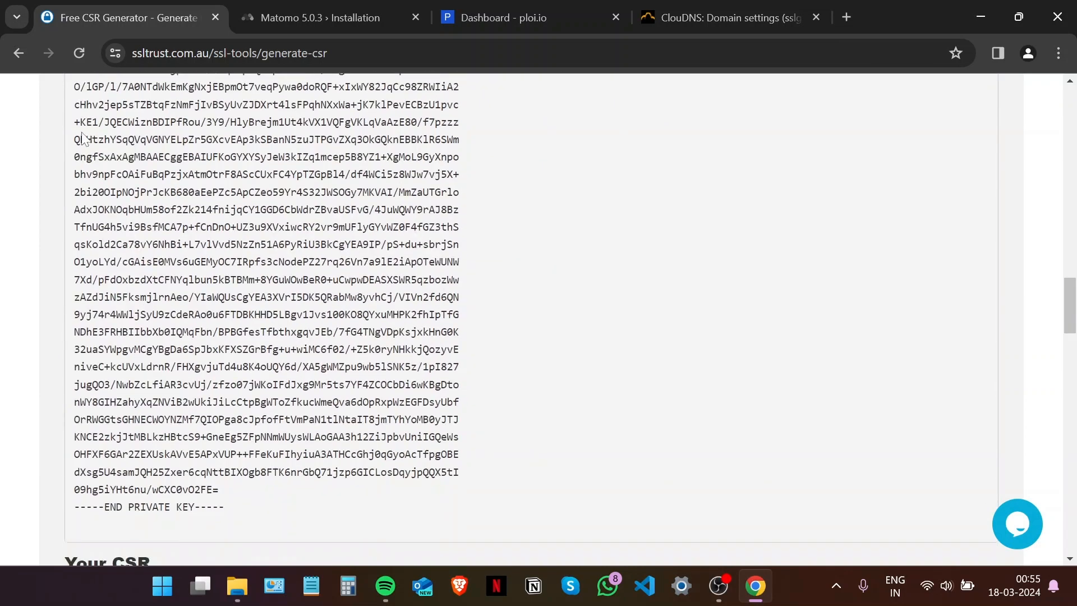
{"action": "scroll", "coordinate": [86, 166], "scroll_direction": "down", "scroll_amount": 3}
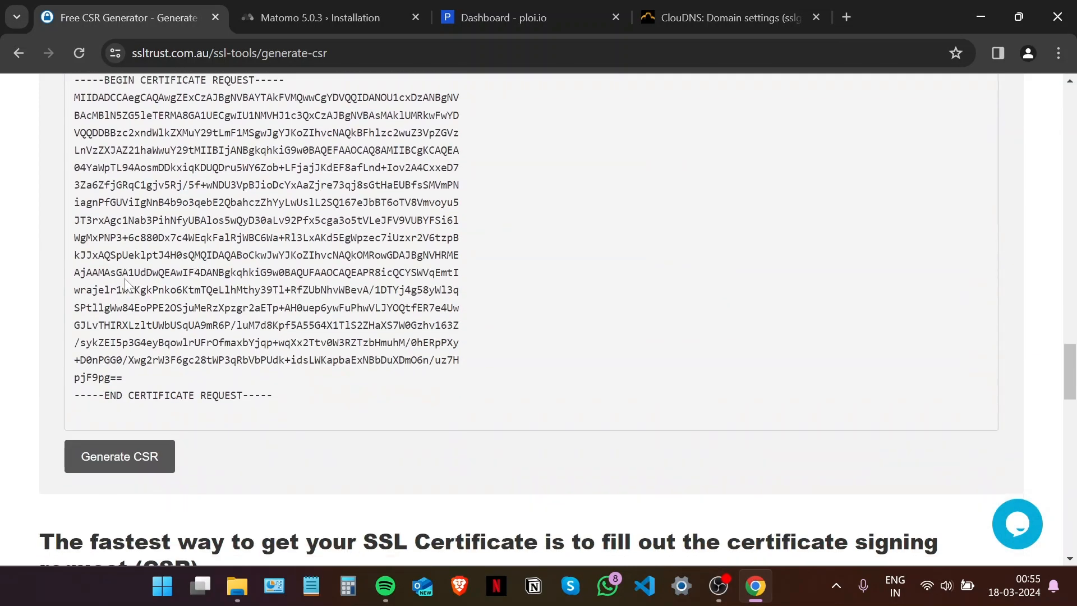
{"action": "scroll", "coordinate": [86, 166], "scroll_direction": "up", "scroll_amount": 1}
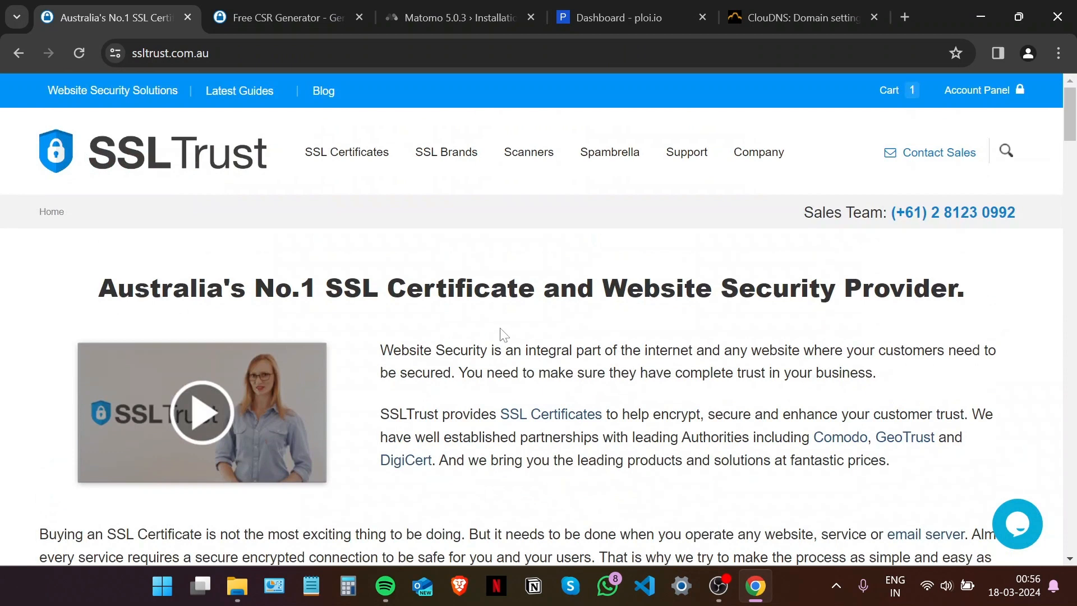
Return to the top of the SSLTrust homepage and show the SSL Certificates menu.
{"action": "scroll", "coordinate": [493, 339], "scroll_direction": "down", "scroll_amount": 5}
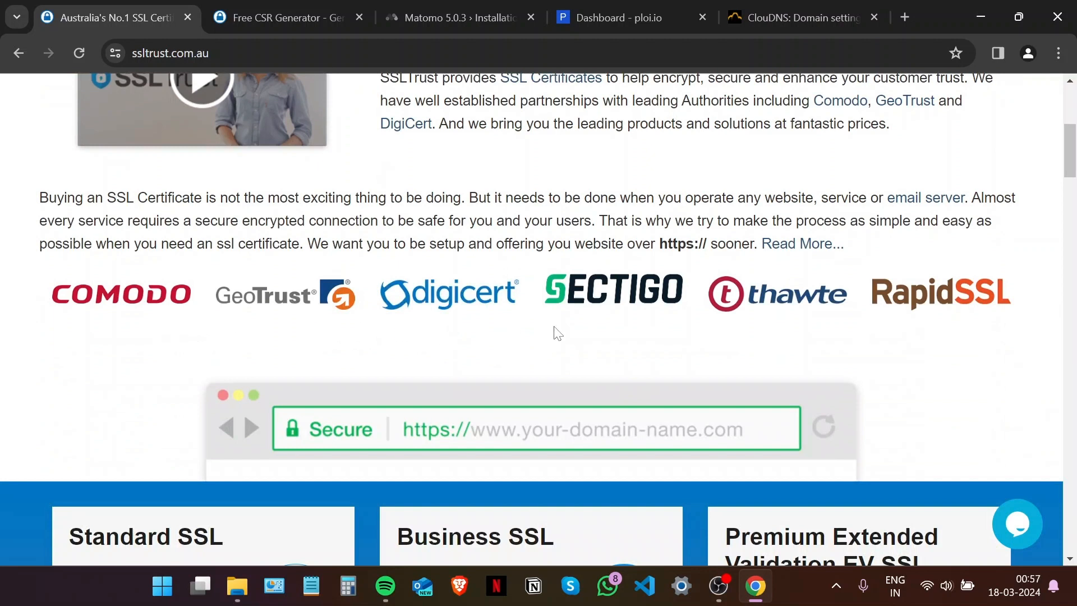
{"action": "scroll", "coordinate": [800, 321], "scroll_direction": "down", "scroll_amount": 7}
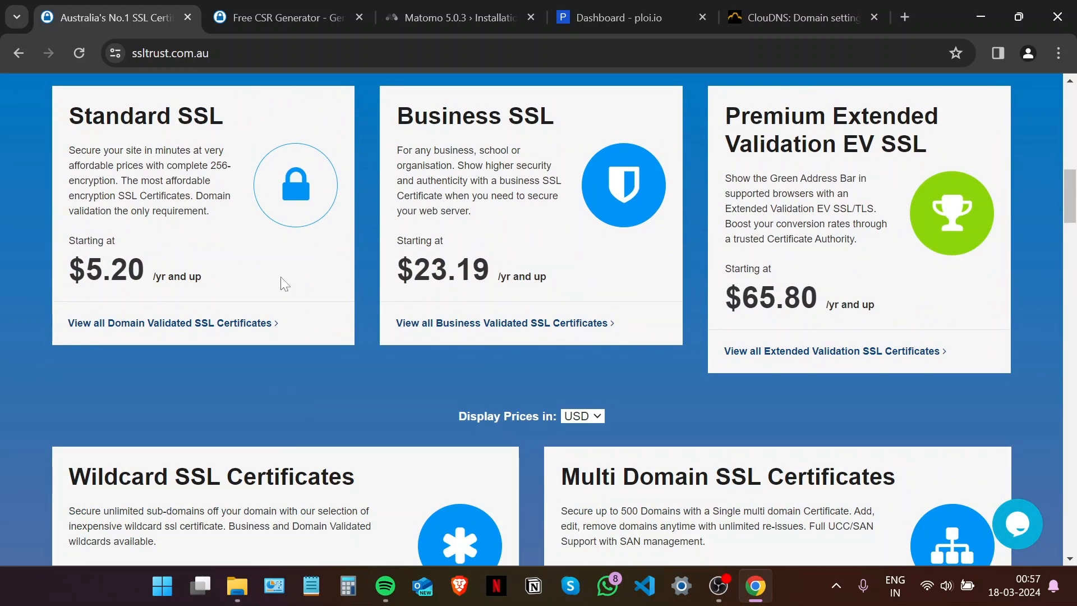
{"action": "scroll", "coordinate": [271, 275], "scroll_direction": "up", "scroll_amount": 2}
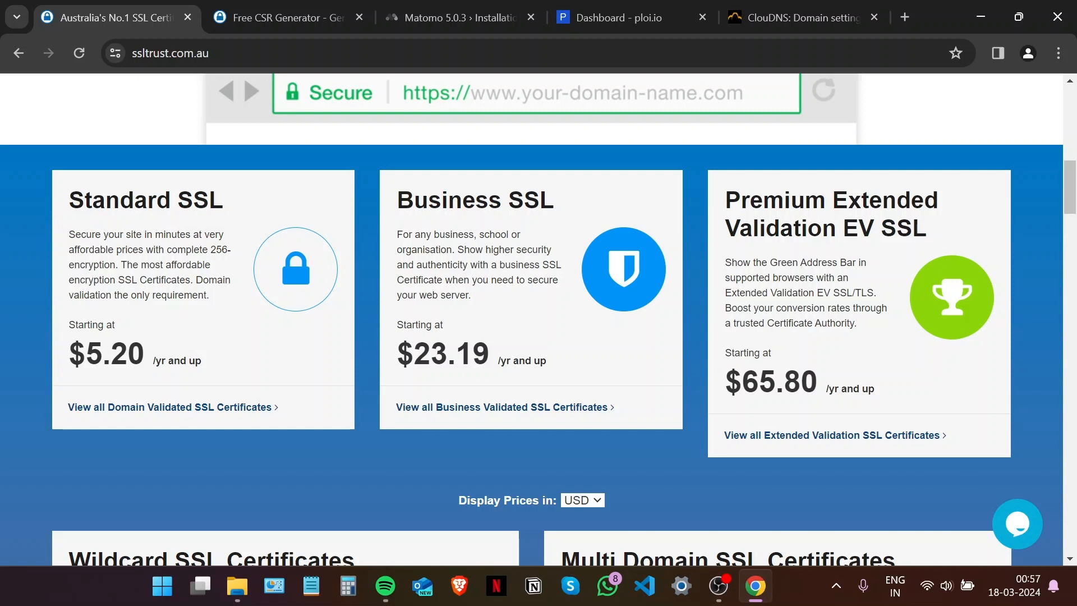
{"action": "scroll", "coordinate": [373, 261], "scroll_direction": "down", "scroll_amount": 4}
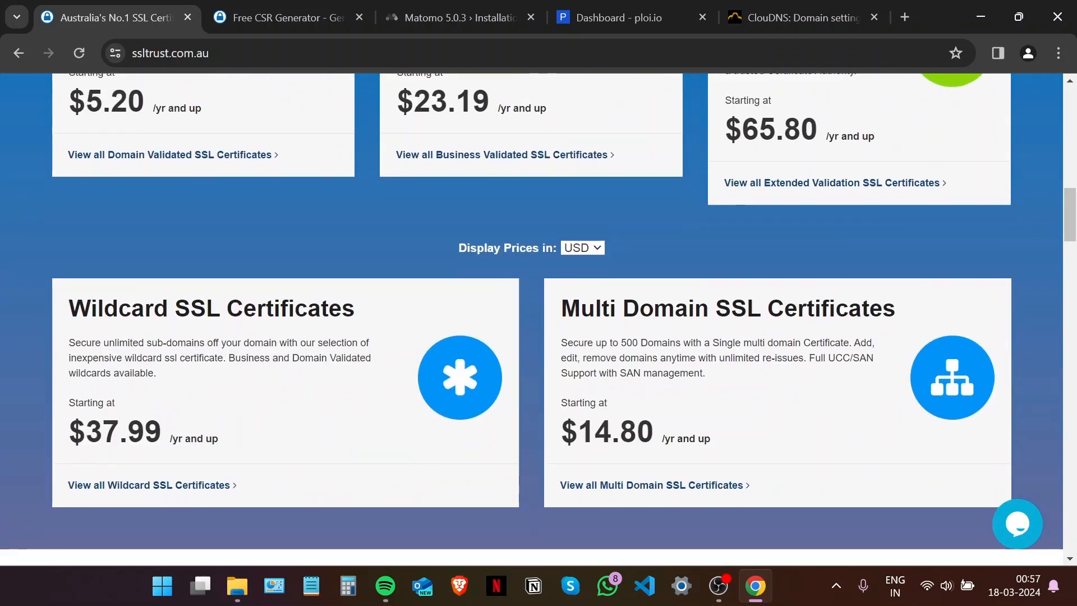
{"action": "scroll", "coordinate": [372, 262], "scroll_direction": "down", "scroll_amount": 1}
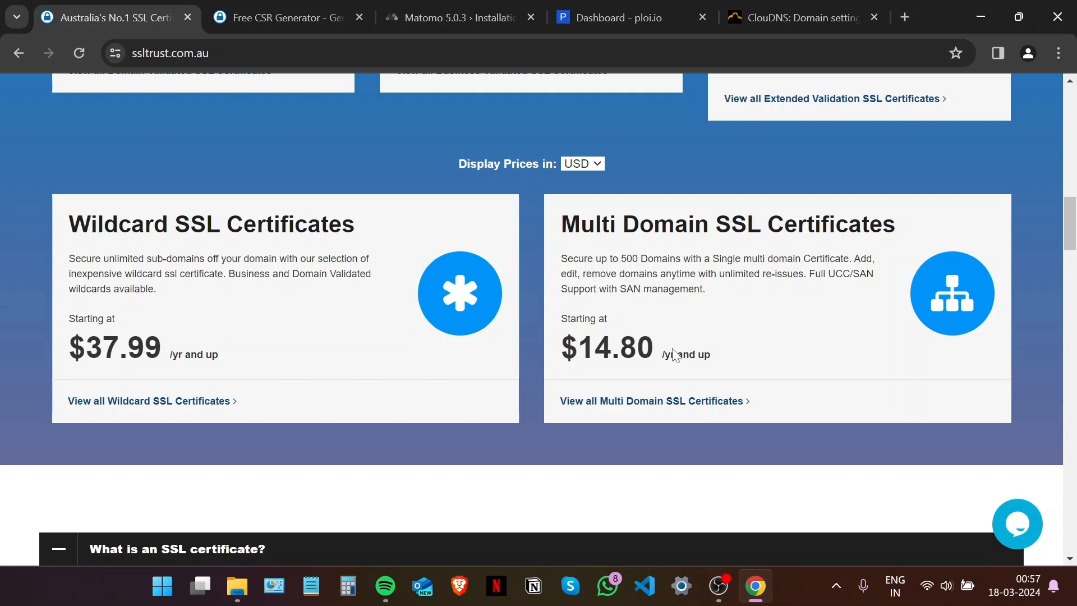
{"action": "scroll", "coordinate": [477, 375], "scroll_direction": "up", "scroll_amount": 6}
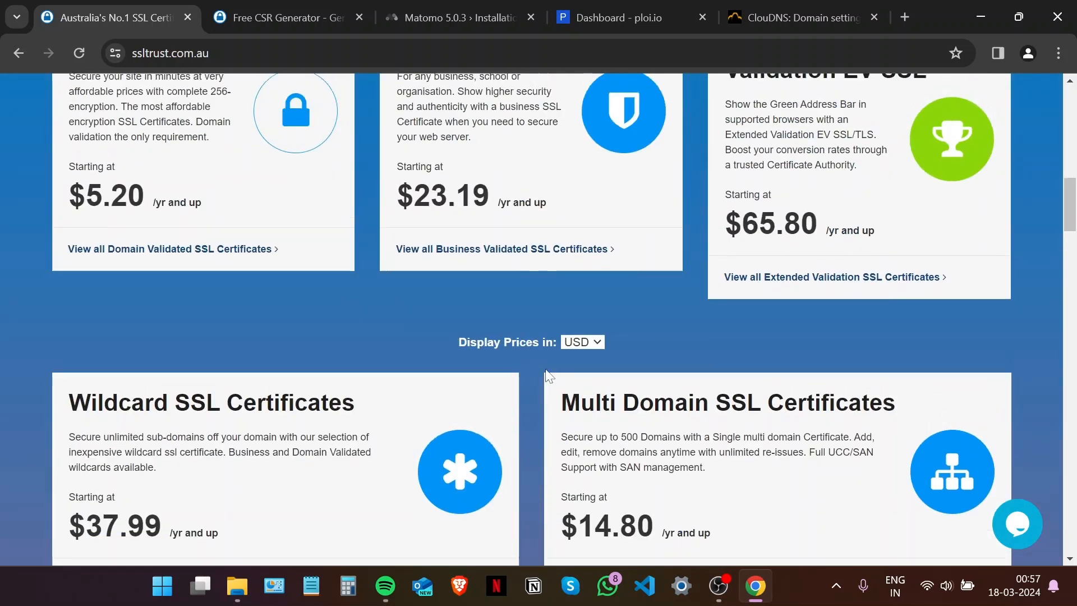
{"action": "scroll", "coordinate": [515, 393], "scroll_direction": "up", "scroll_amount": 10}
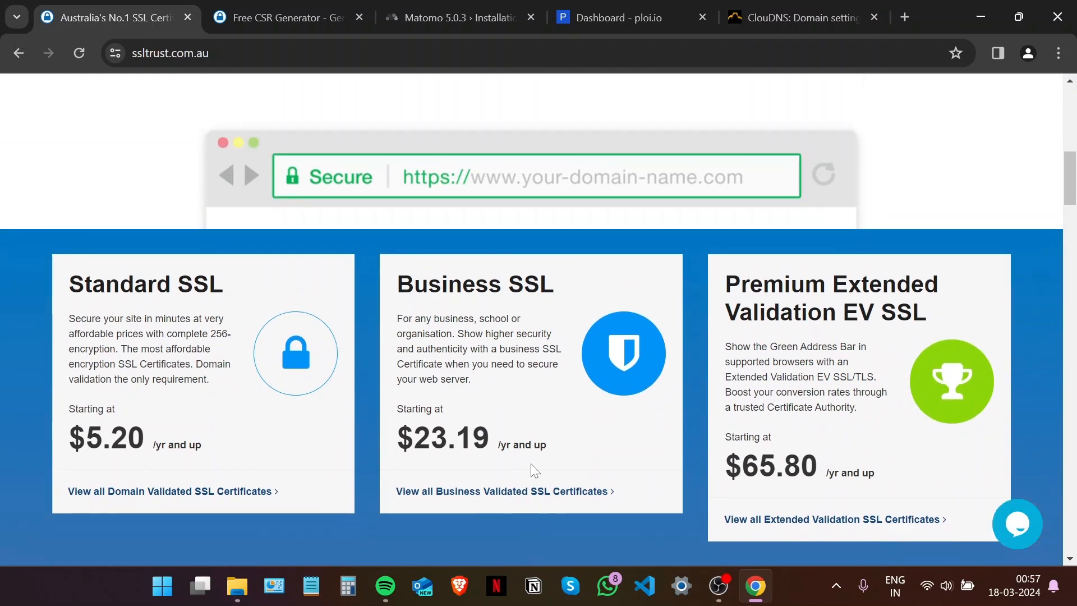
{"action": "scroll", "coordinate": [534, 475], "scroll_direction": "up", "scroll_amount": 2}
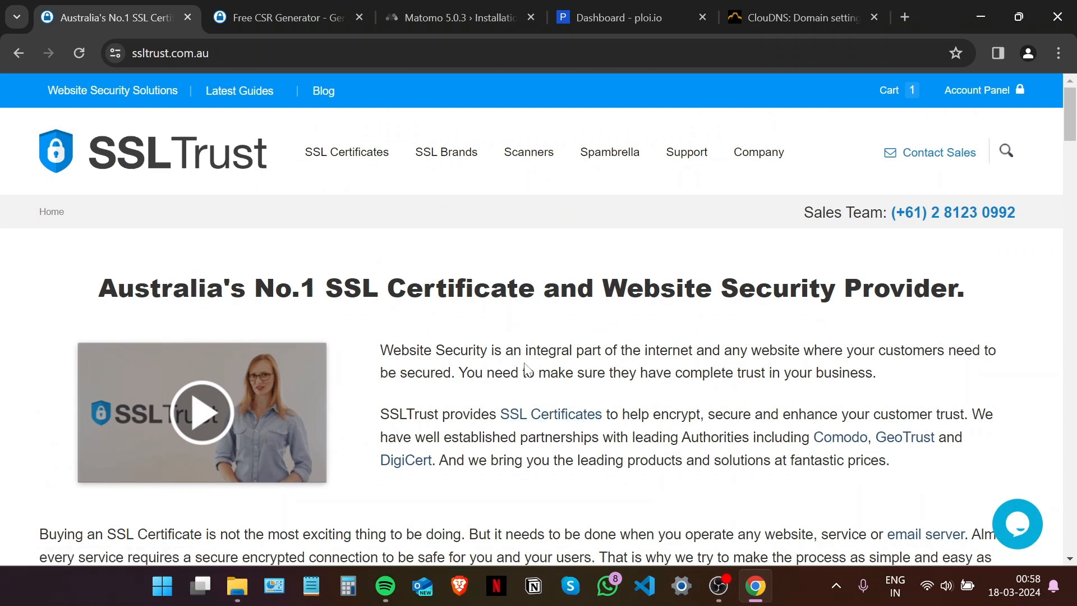
{"action": "mouse_move", "coordinate": [373, 166]}
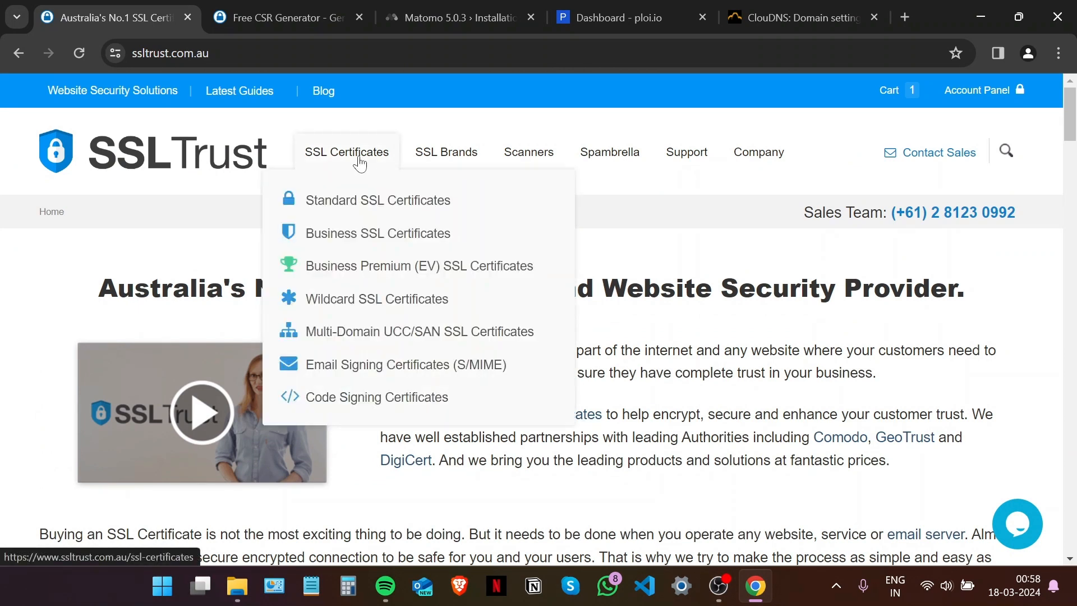
Add a one-year PositiveSSL certificate from Standard SSL Certificates to the cart.
{"action": "left_click", "coordinate": [351, 204]}
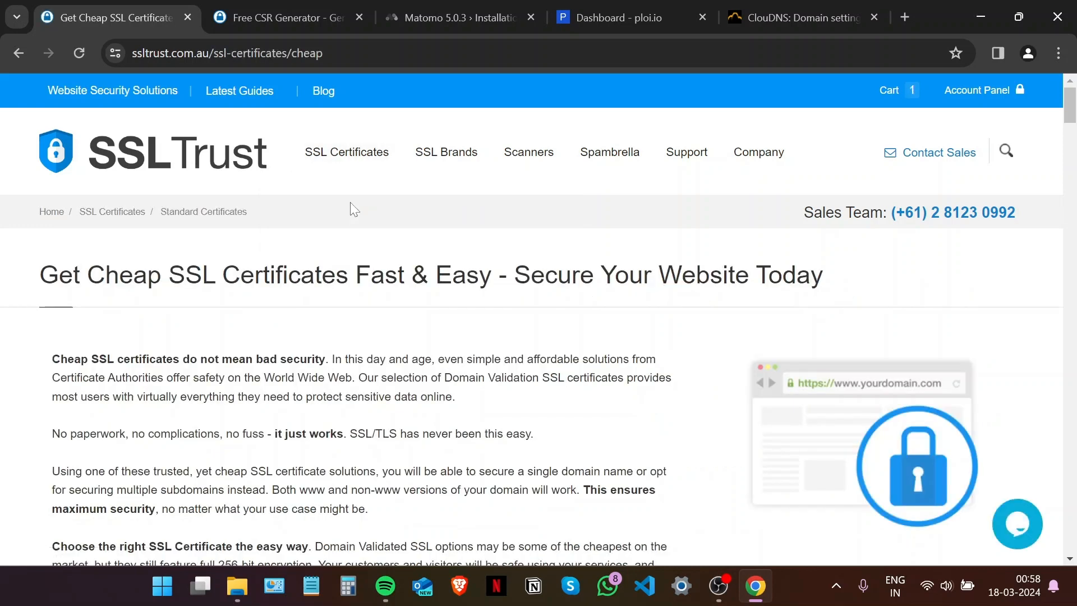
{"action": "scroll", "coordinate": [385, 321], "scroll_direction": "down", "scroll_amount": 5}
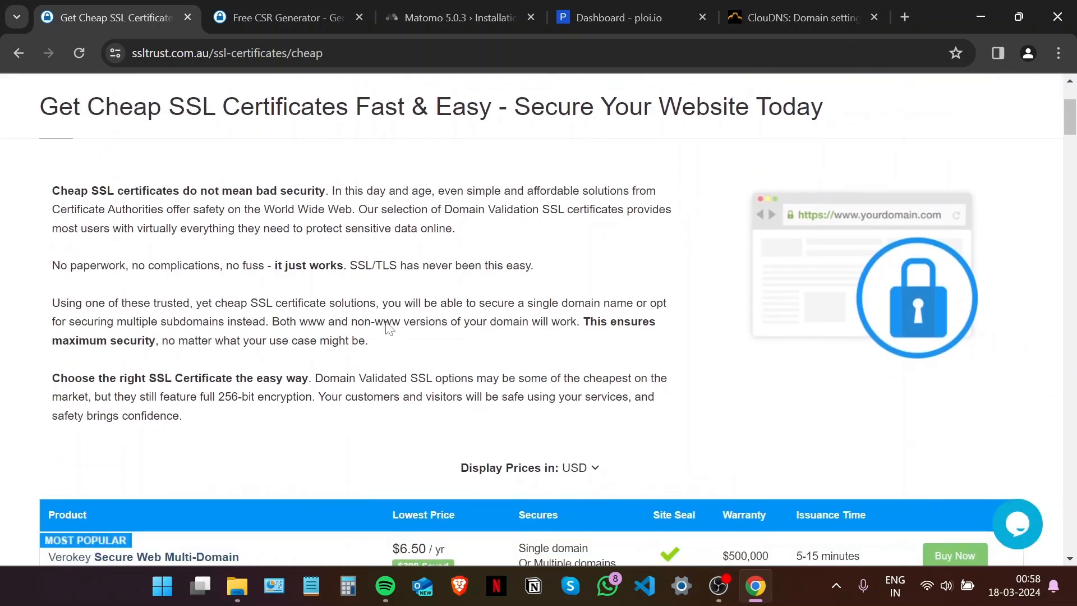
{"action": "scroll", "coordinate": [385, 321], "scroll_direction": "down", "scroll_amount": 3}
{"action": "left_click", "coordinate": [948, 275]}
{"action": "scroll", "coordinate": [390, 365], "scroll_direction": "down", "scroll_amount": 8}
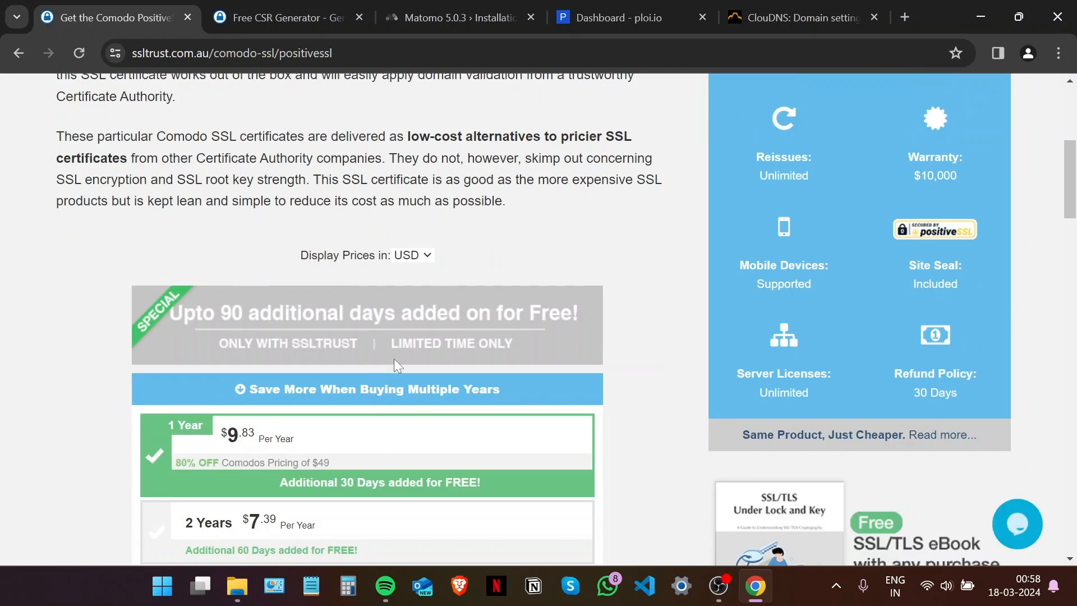
{"action": "scroll", "coordinate": [403, 354], "scroll_direction": "down", "scroll_amount": 5}
{"action": "left_click", "coordinate": [555, 337]}
Check out, complete the $10.81 order, and go to the account dashboard.
{"action": "scroll", "coordinate": [555, 367], "scroll_direction": "down", "scroll_amount": 10}
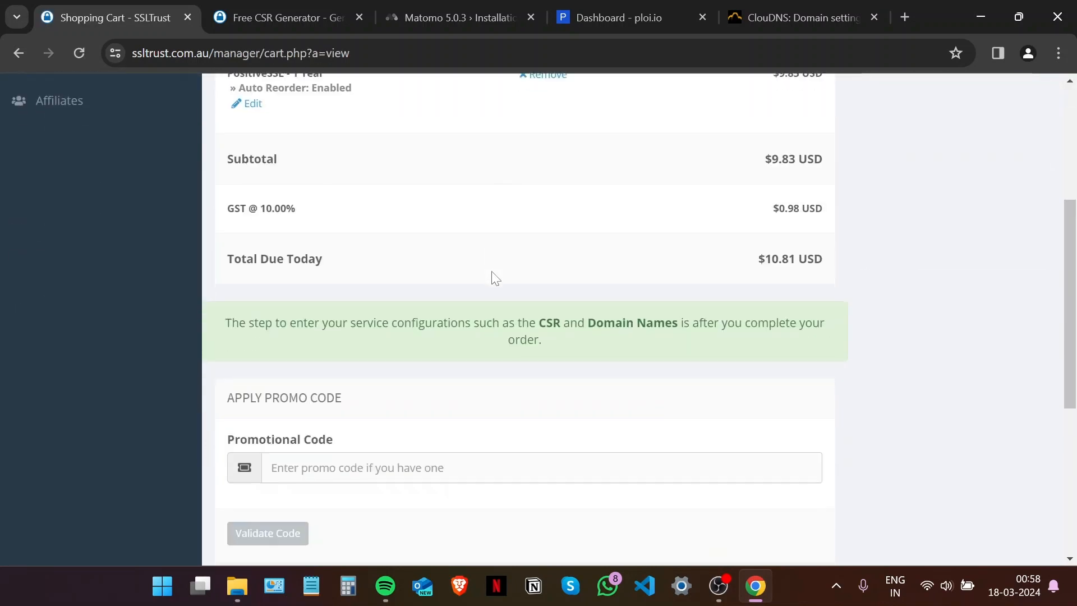
{"action": "left_click", "coordinate": [555, 367]}
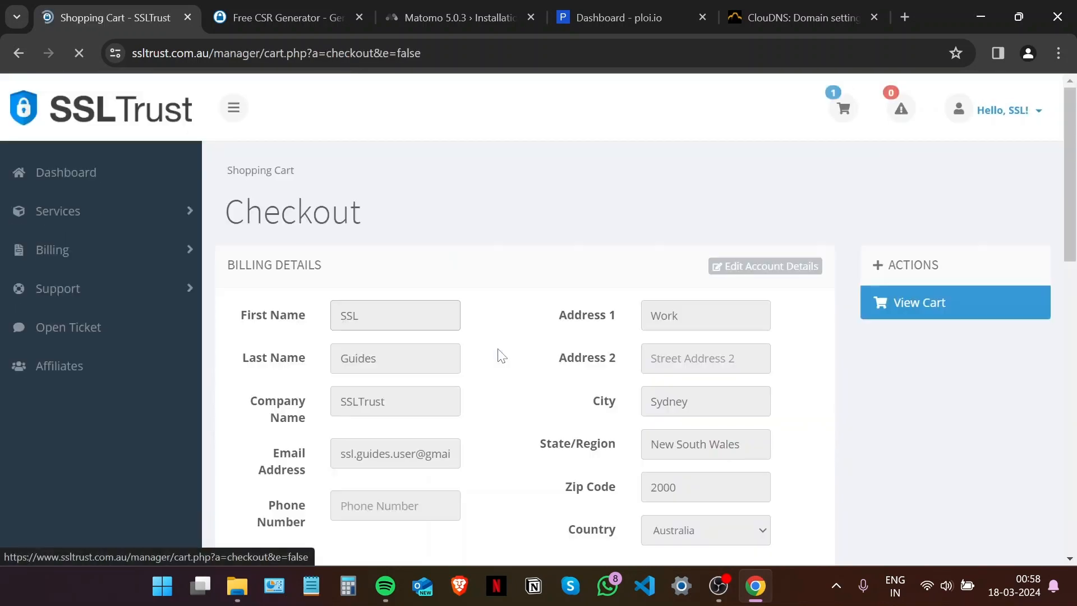
{"action": "scroll", "coordinate": [466, 341], "scroll_direction": "down", "scroll_amount": 3}
{"action": "scroll", "coordinate": [466, 337], "scroll_direction": "down", "scroll_amount": 9}
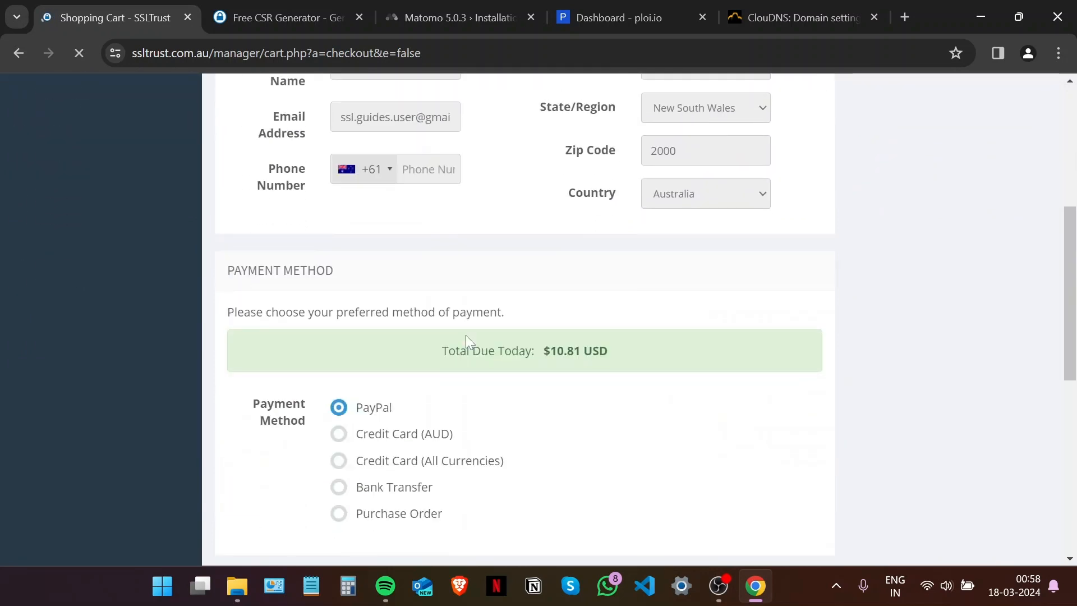
{"action": "scroll", "coordinate": [466, 335], "scroll_direction": "down", "scroll_amount": 1}
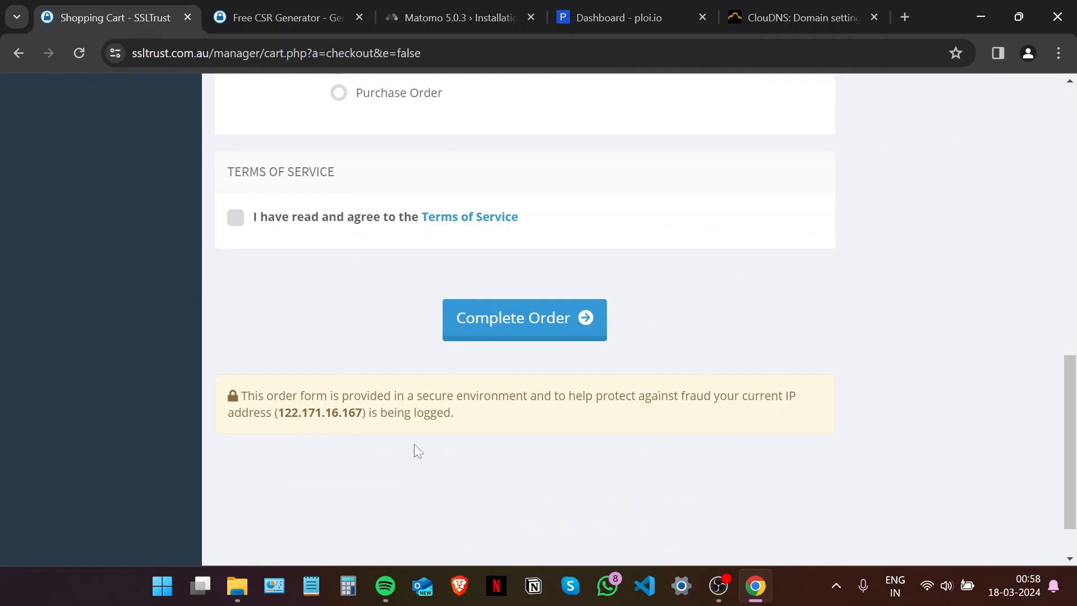
{"action": "scroll", "coordinate": [425, 429], "scroll_direction": "up", "scroll_amount": 1}
{"action": "scroll", "coordinate": [449, 429], "scroll_direction": "up", "scroll_amount": 1}
{"action": "left_click", "coordinate": [448, 430]}
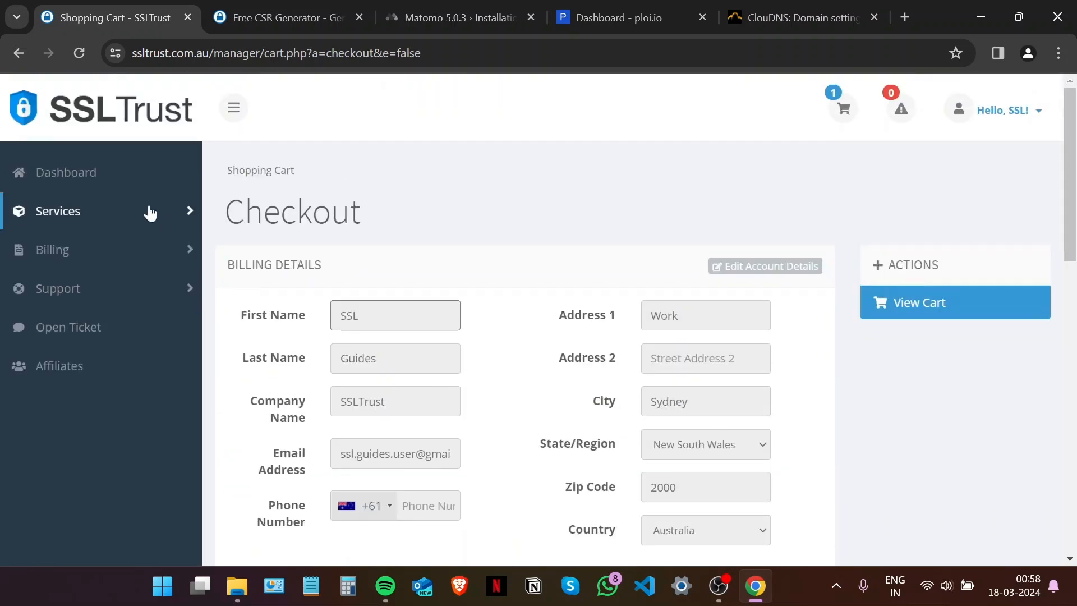
{"action": "left_click", "coordinate": [92, 190]}
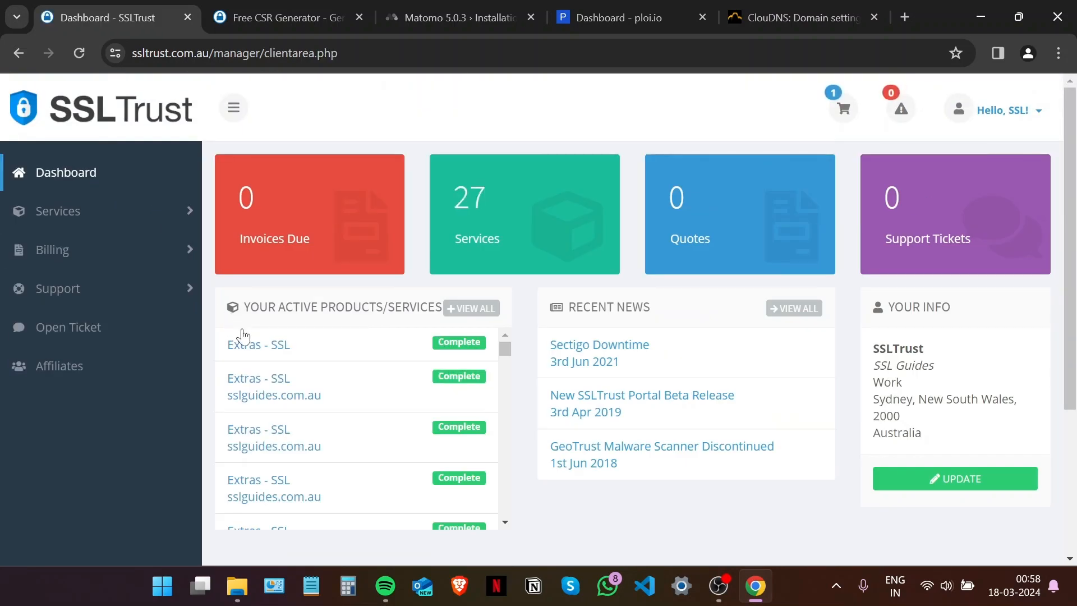
Open the new SSL product and launch its Sectigo certificate configuration in a new tab.
{"action": "left_click", "coordinate": [305, 346]}
{"action": "scroll", "coordinate": [337, 351], "scroll_direction": "down", "scroll_amount": 1}
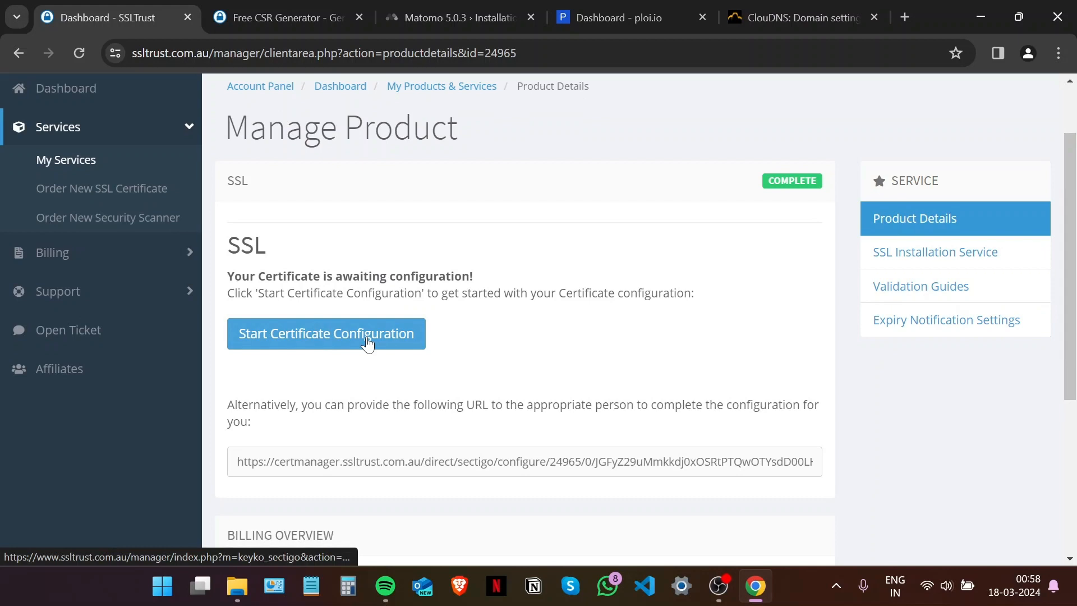
{"action": "left_click", "coordinate": [368, 343]}
{"action": "left_click", "coordinate": [118, 14]}
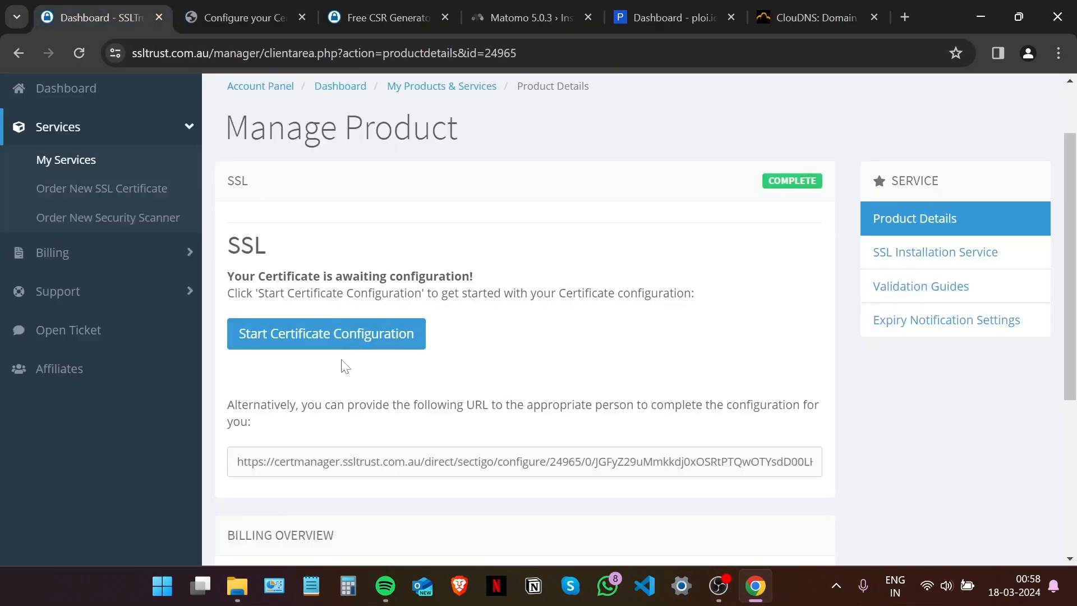
{"action": "scroll", "coordinate": [343, 365], "scroll_direction": "down", "scroll_amount": 1}
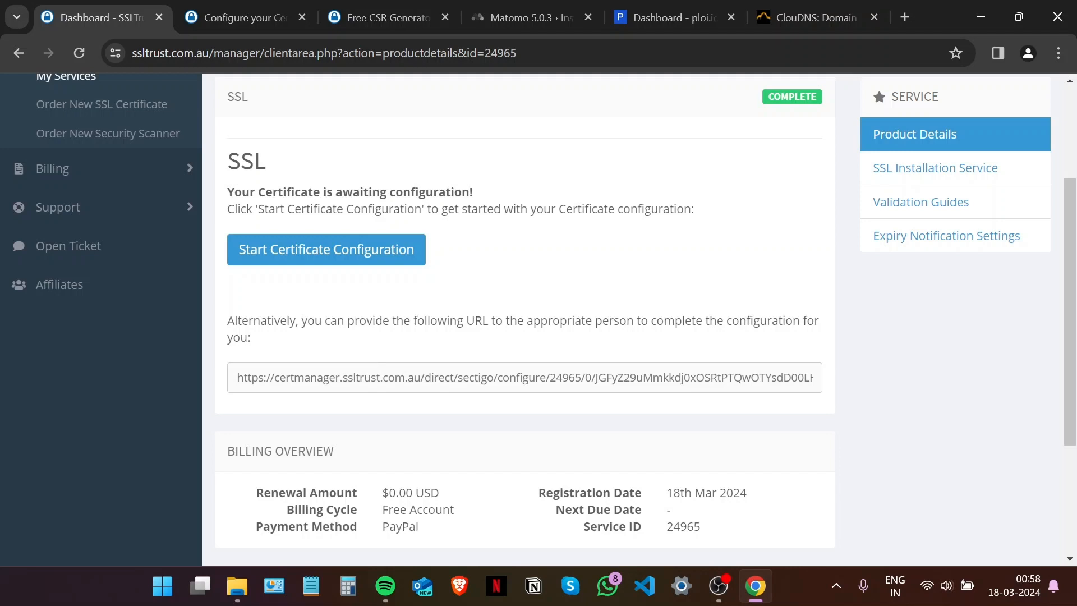
{"action": "left_click", "coordinate": [248, 7]}
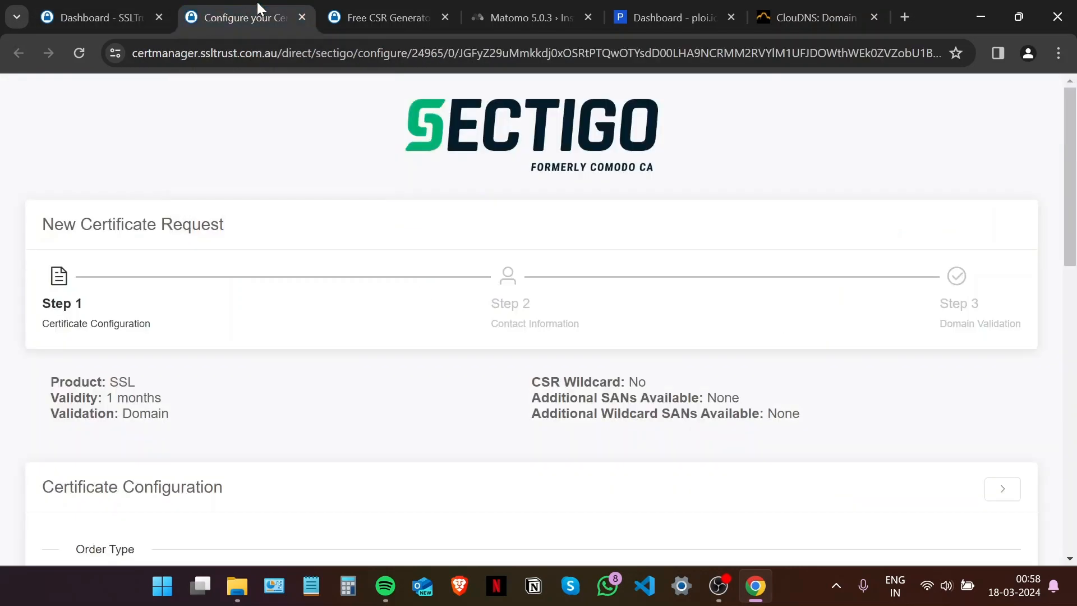
Copy the full certificate request from the Free CSR Generator tab.
{"action": "left_click", "coordinate": [387, 17]}
{"action": "scroll", "coordinate": [252, 406], "scroll_direction": "up", "scroll_amount": 1}
{"action": "left_click_drag", "start_coordinate": [282, 478], "coordinate": [71, 167]}
{"action": "right_click", "coordinate": [162, 207]}
{"action": "left_click", "coordinate": [184, 219]}
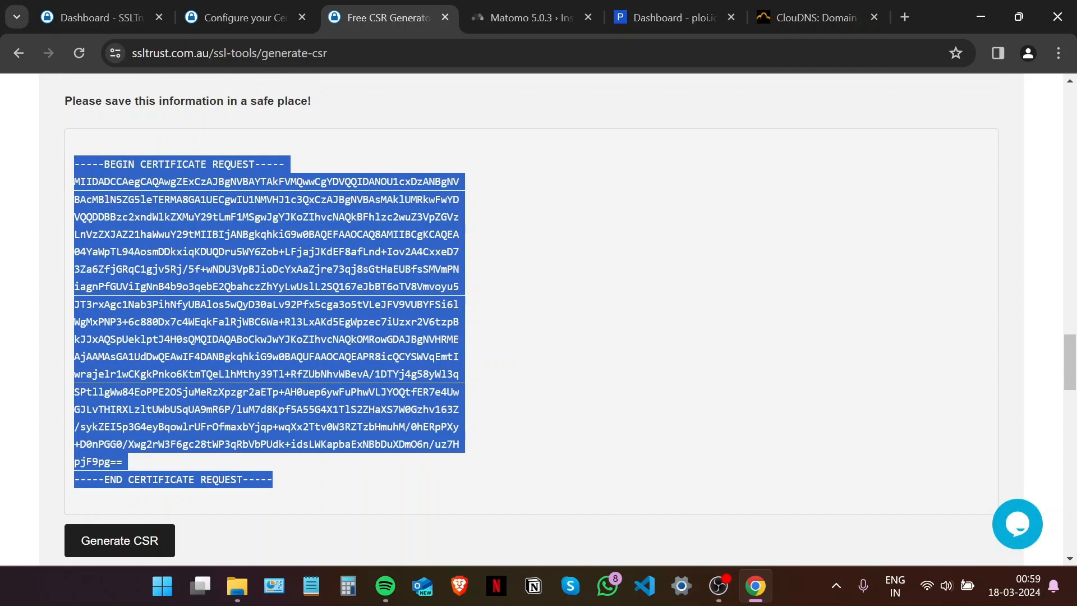
Paste the CSR into Sectigo's CSR box and verify it.
{"action": "left_click", "coordinate": [241, 18]}
{"action": "scroll", "coordinate": [279, 337], "scroll_direction": "down", "scroll_amount": 8}
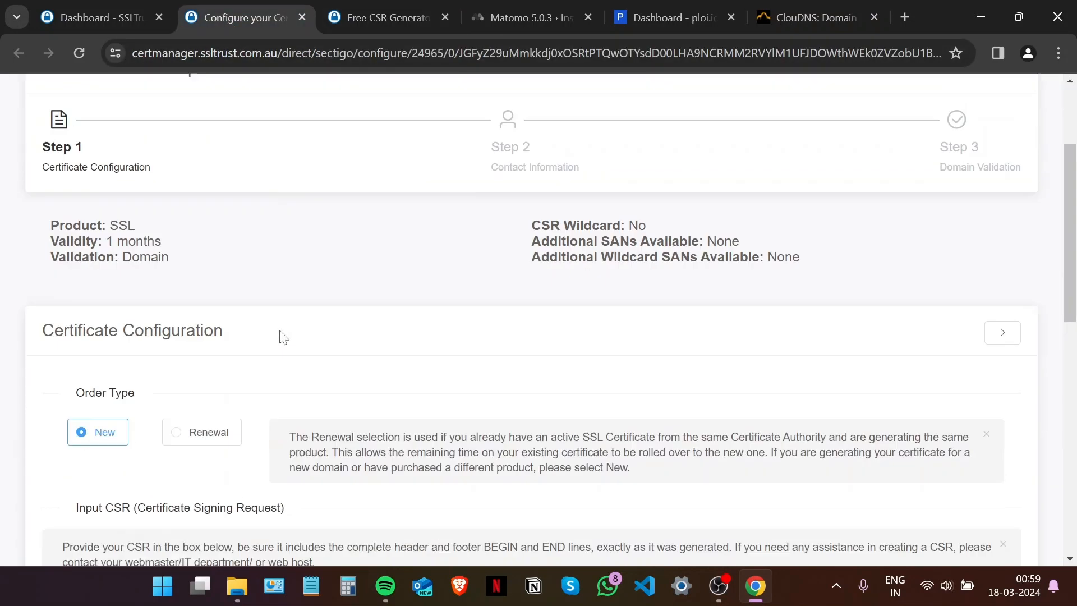
{"action": "scroll", "coordinate": [230, 368], "scroll_direction": "down", "scroll_amount": 5}
{"action": "right_click", "coordinate": [250, 323]}
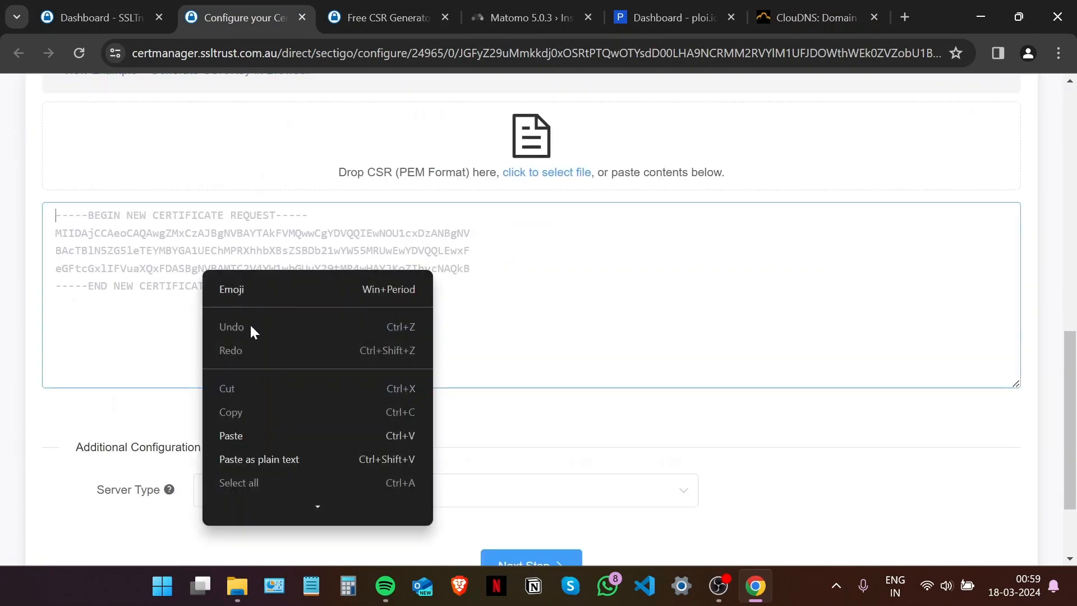
{"action": "left_click", "coordinate": [282, 435]}
{"action": "scroll", "coordinate": [289, 361], "scroll_direction": "down", "scroll_amount": 3}
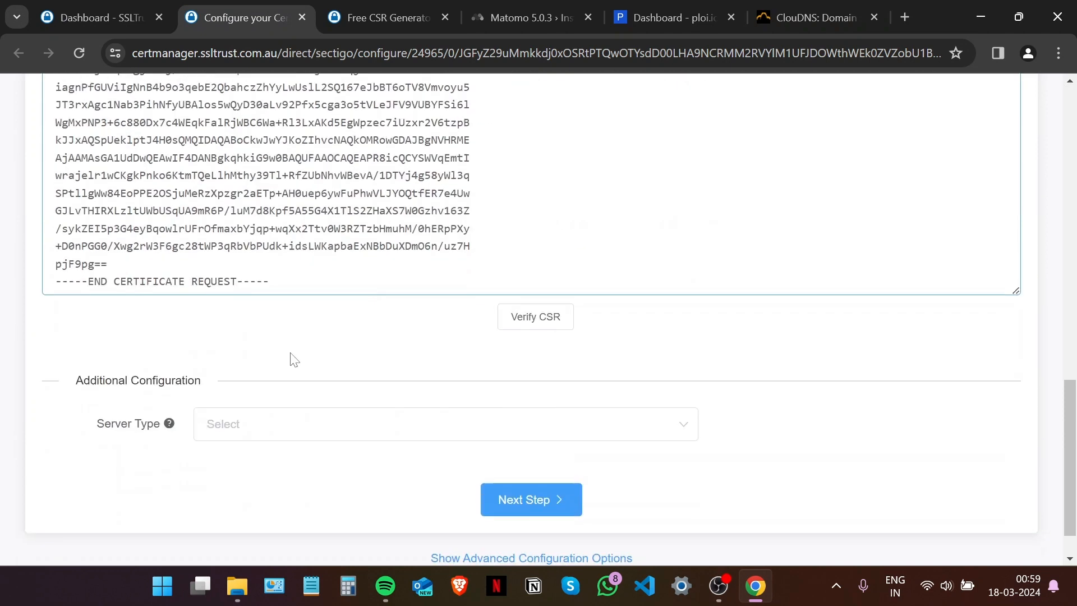
{"action": "scroll", "coordinate": [292, 356], "scroll_direction": "up", "scroll_amount": 3}
{"action": "left_click", "coordinate": [512, 484]}
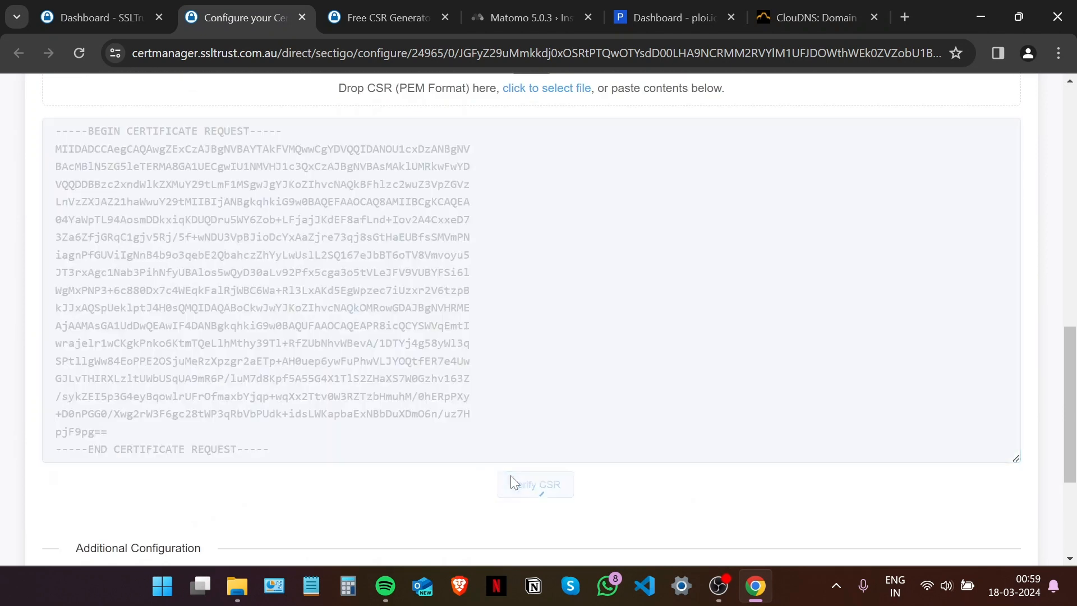
Choose nginx as the server type and continue to the contact step.
{"action": "scroll", "coordinate": [420, 286], "scroll_direction": "down", "scroll_amount": 2}
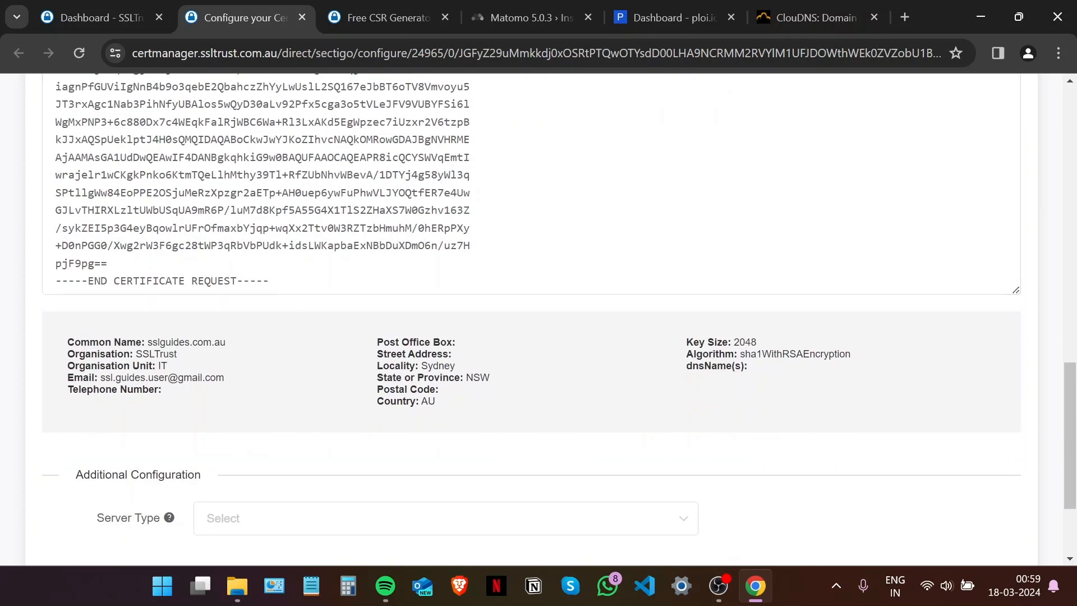
{"action": "scroll", "coordinate": [468, 371], "scroll_direction": "down", "scroll_amount": 1}
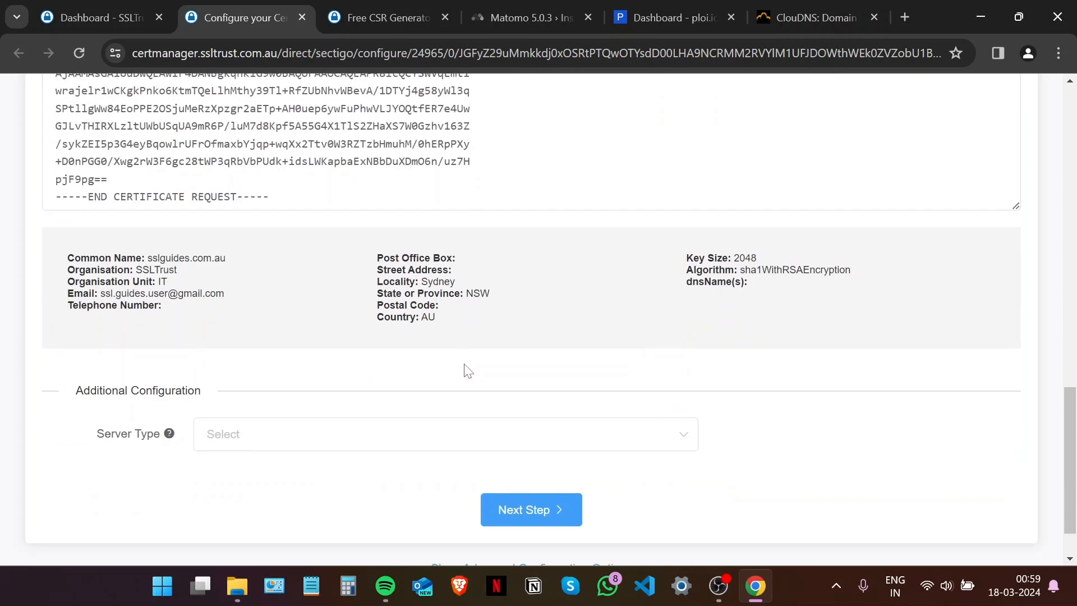
{"action": "left_click", "coordinate": [284, 429]}
{"action": "scroll", "coordinate": [260, 279], "scroll_direction": "down", "scroll_amount": 1}
{"action": "scroll", "coordinate": [253, 330], "scroll_direction": "up", "scroll_amount": 1}
{"action": "left_click", "coordinate": [252, 329]}
{"action": "scroll", "coordinate": [409, 344], "scroll_direction": "down", "scroll_amount": 1}
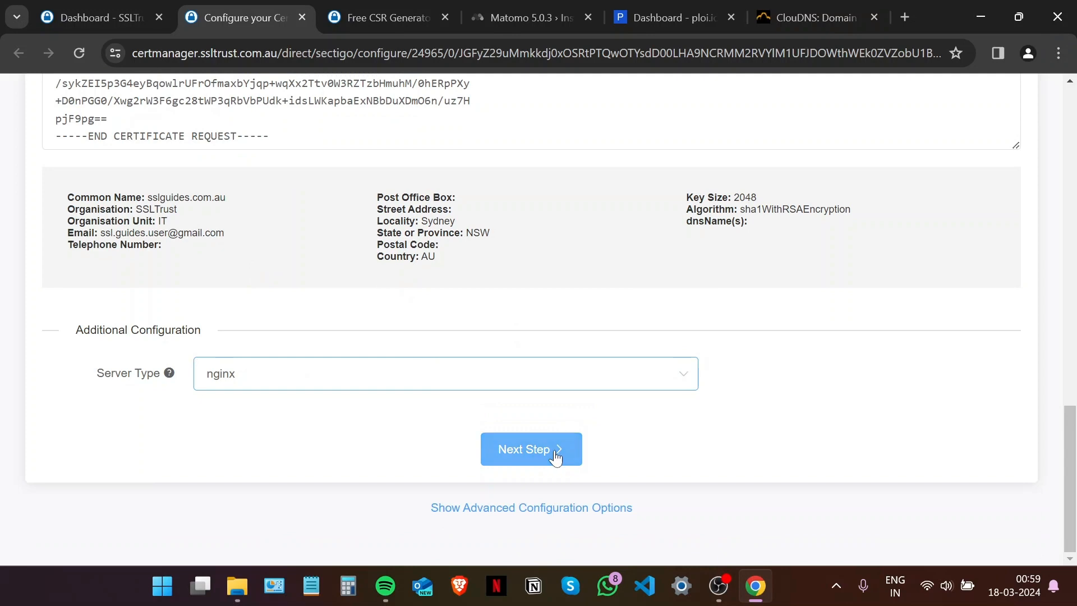
{"action": "left_click", "coordinate": [555, 455]}
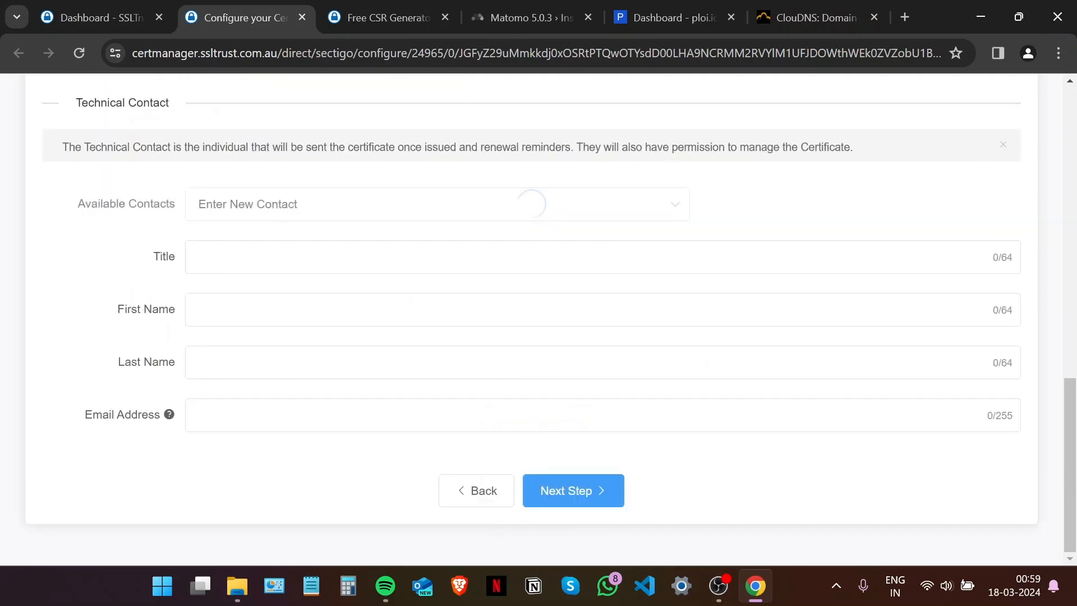
Fill in the administrative contact's title Mr., first name, last name and e-mail address.
{"action": "scroll", "coordinate": [465, 390], "scroll_direction": "up", "scroll_amount": 5}
{"action": "left_click", "coordinate": [200, 222]}
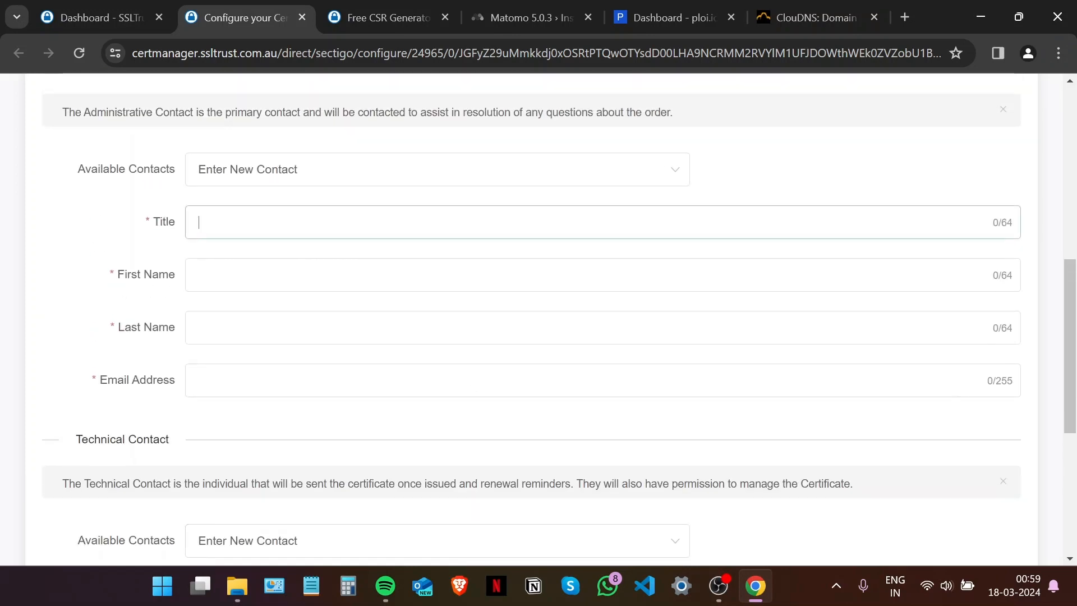
{"action": "type", "text": "Mr."}
{"action": "key", "text": "Tab"}
{"action": "key", "text": "Tab"}
{"action": "key", "text": "Tab"}
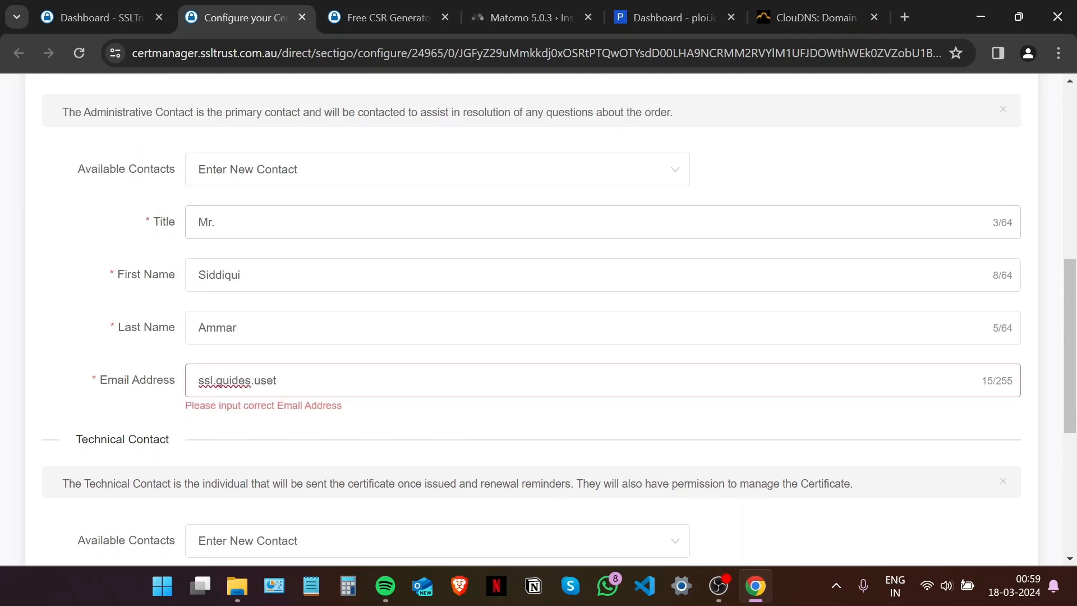
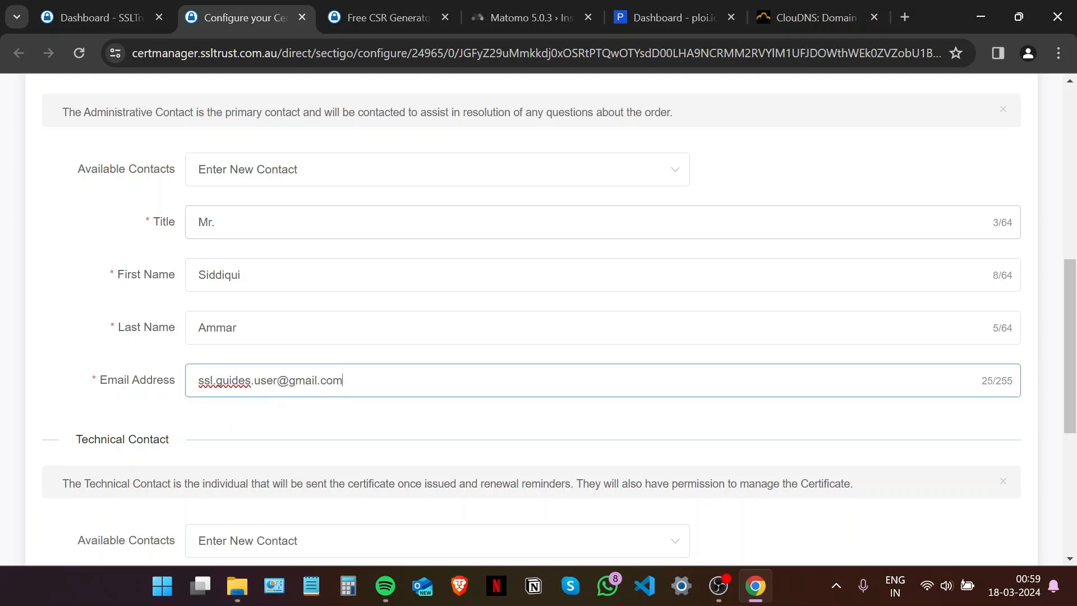
Advance the certificate request to the Domain Control Validation step.
{"action": "scroll", "coordinate": [300, 264], "scroll_direction": "down", "scroll_amount": 5}
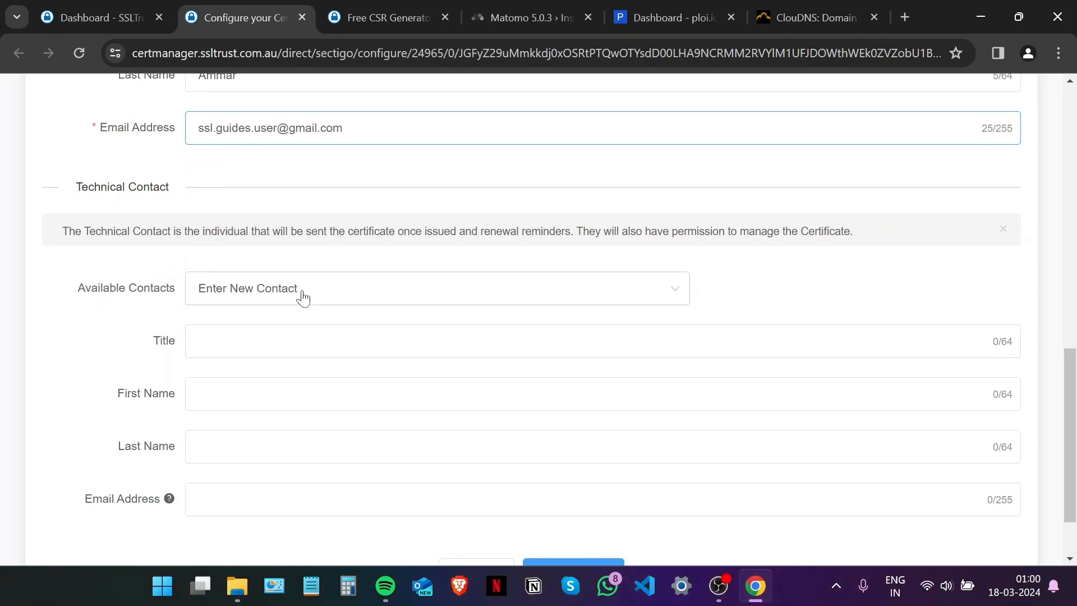
{"action": "scroll", "coordinate": [303, 298], "scroll_direction": "down", "scroll_amount": 3}
{"action": "left_click", "coordinate": [580, 492]}
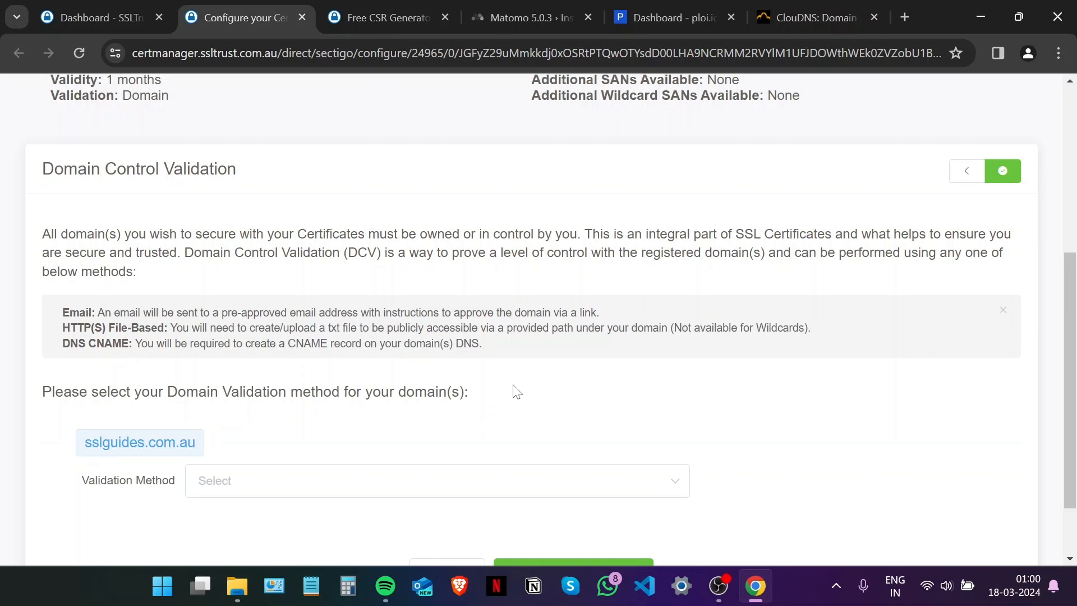
Try Email validation for sslguides.com.au and view the available approval email addresses.
{"action": "scroll", "coordinate": [517, 391], "scroll_direction": "up", "scroll_amount": 5}
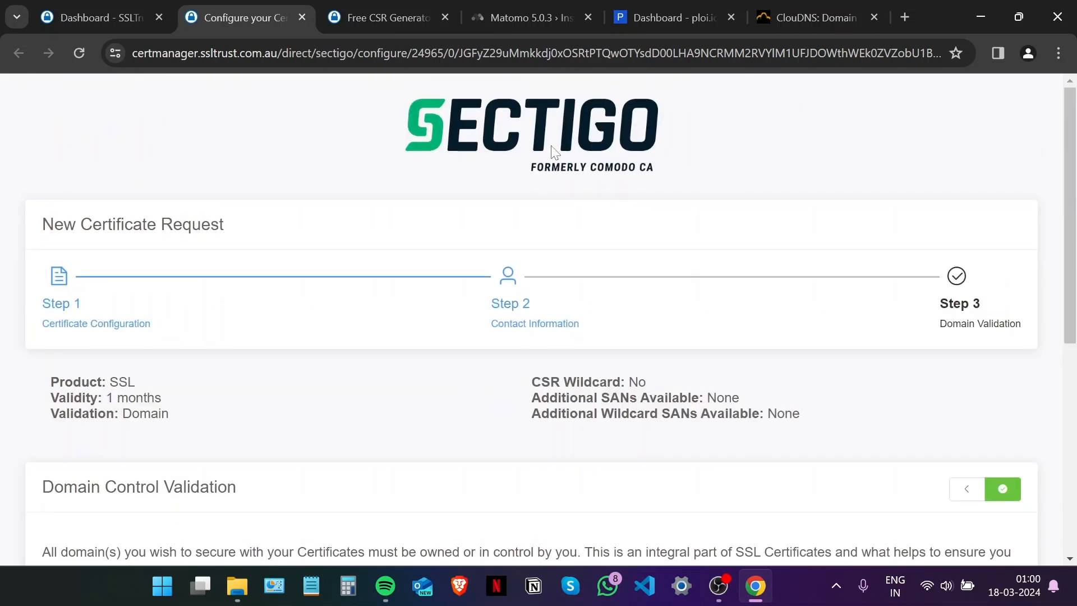
{"action": "scroll", "coordinate": [555, 153], "scroll_direction": "down", "scroll_amount": 7}
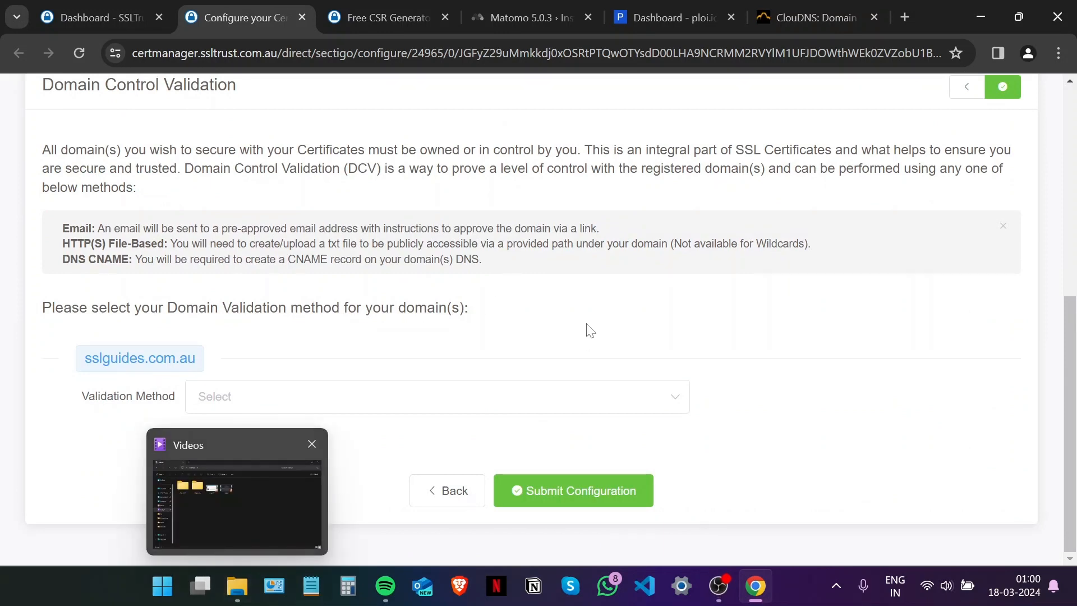
{"action": "left_click", "coordinate": [366, 396]}
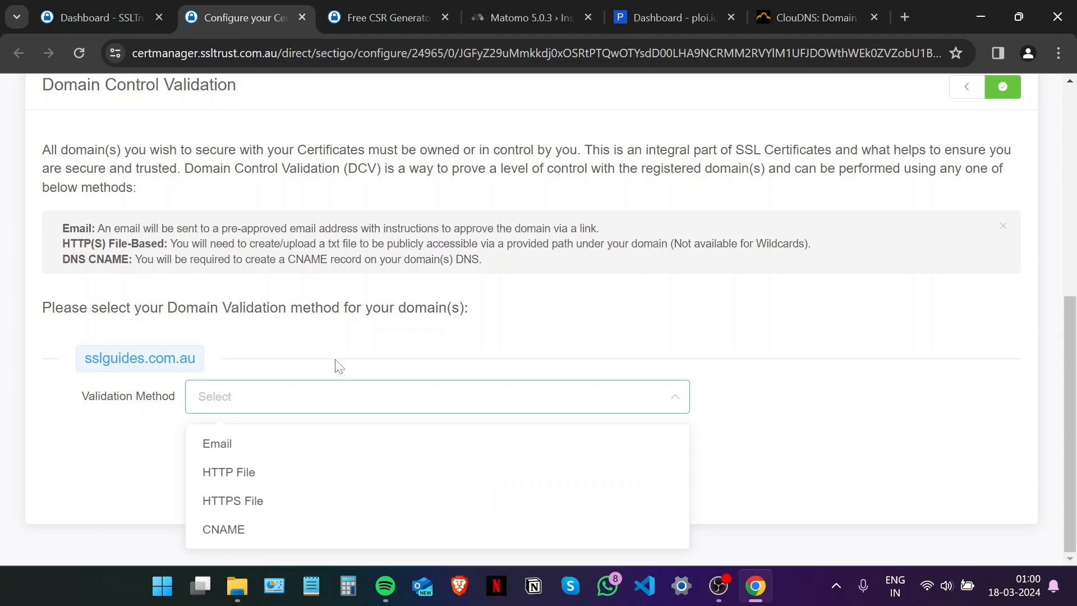
{"action": "left_click", "coordinate": [263, 440]}
{"action": "scroll", "coordinate": [368, 269], "scroll_direction": "down", "scroll_amount": 1}
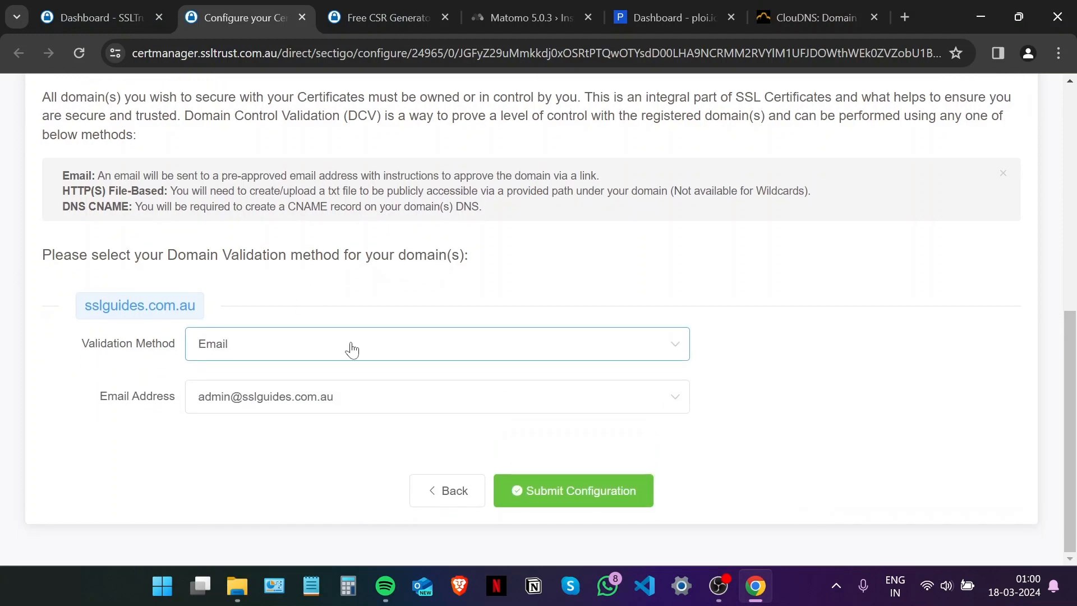
{"action": "left_click", "coordinate": [400, 395]}
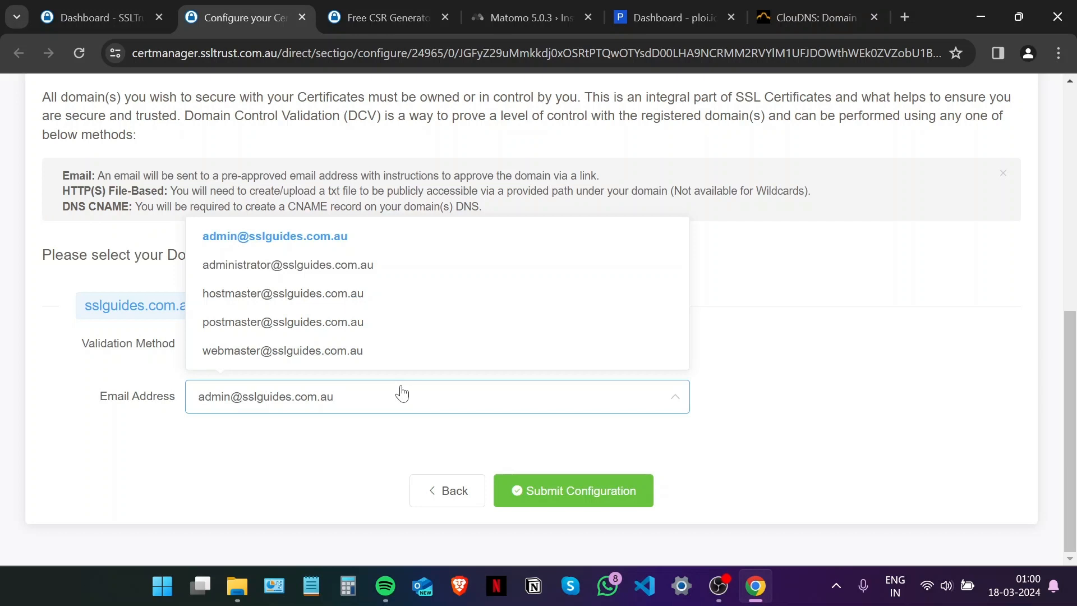
{"action": "left_click", "coordinate": [212, 467]}
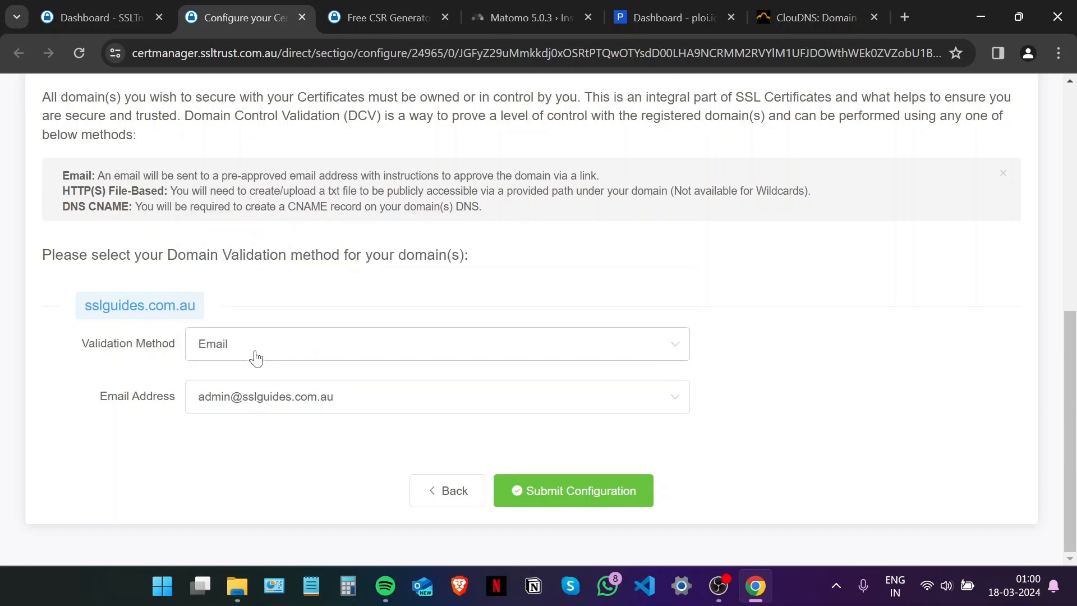
Switch validation to HTTP File and review the /.well-known/pki-validation/ .txt path and contents.
{"action": "left_click", "coordinate": [254, 357]}
{"action": "left_click", "coordinate": [253, 419]}
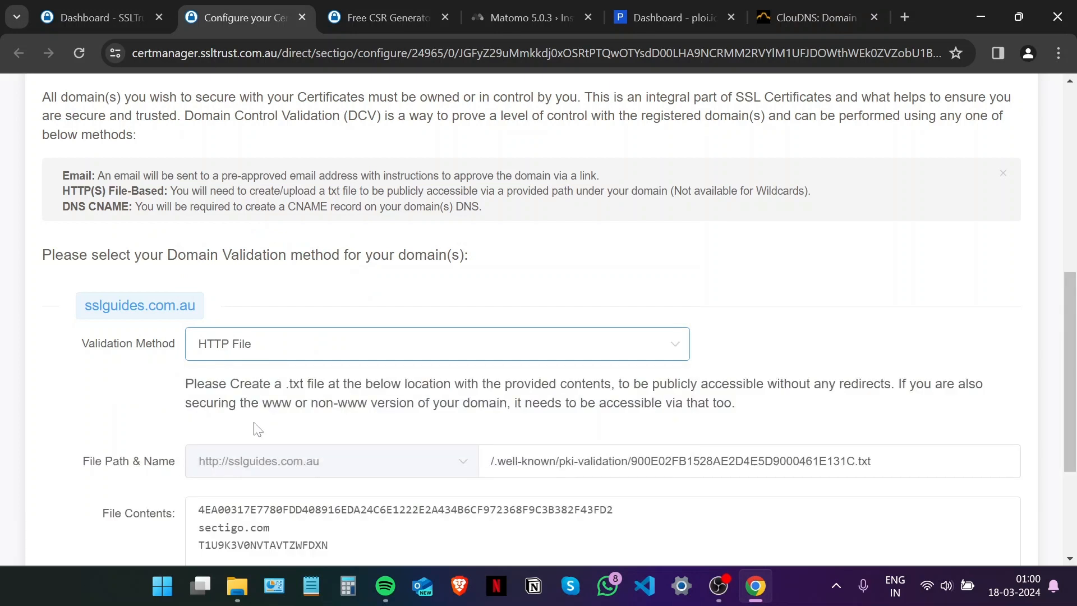
{"action": "scroll", "coordinate": [445, 307], "scroll_direction": "down", "scroll_amount": 3}
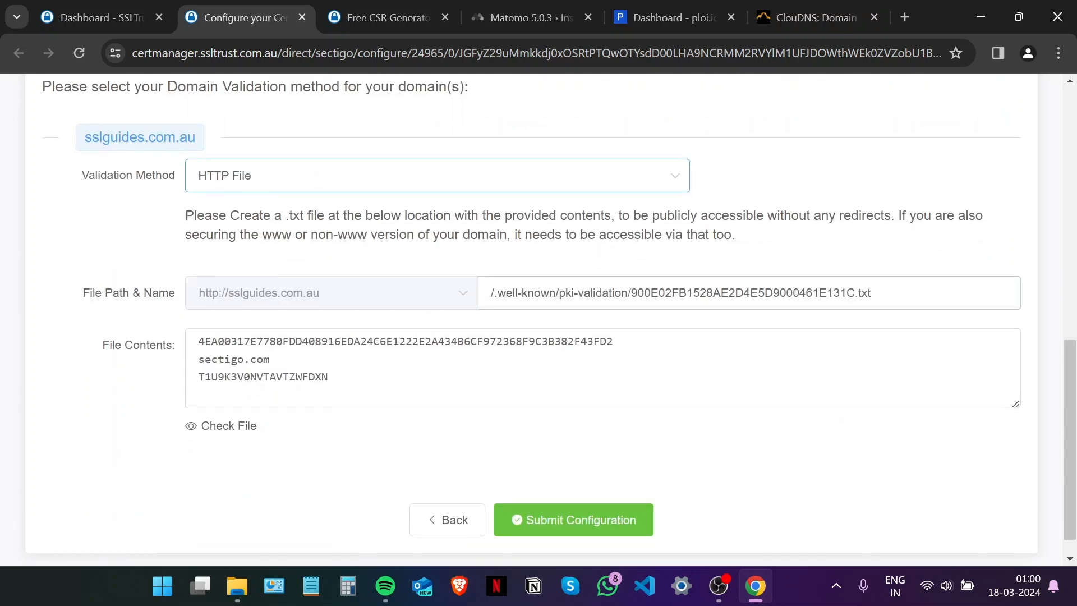
{"action": "left_click_drag", "start_coordinate": [857, 292], "coordinate": [631, 293]}
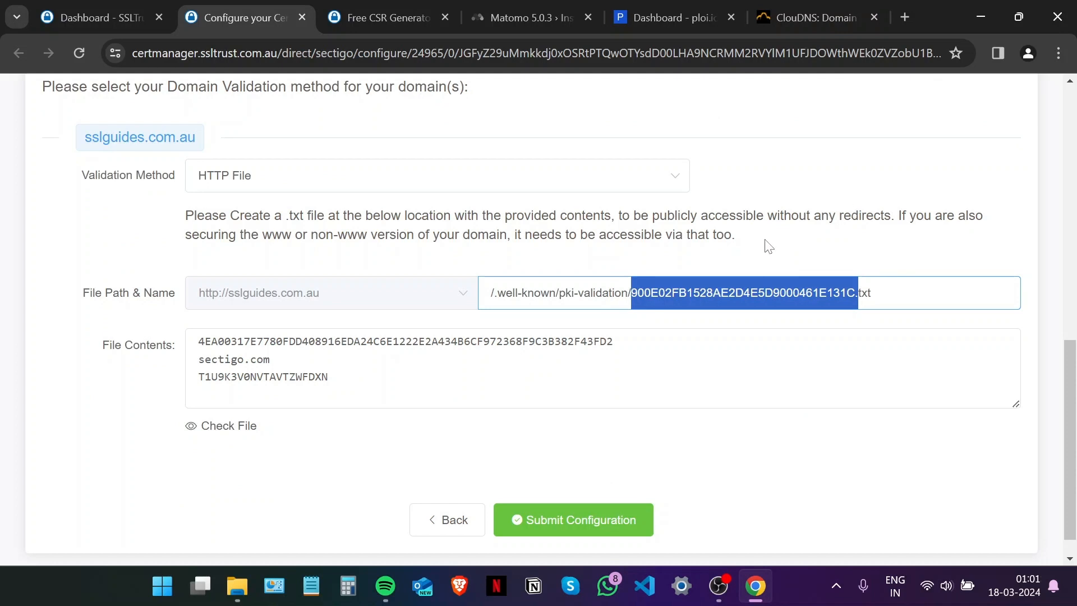
{"action": "left_click_drag", "start_coordinate": [329, 377], "coordinate": [199, 341]}
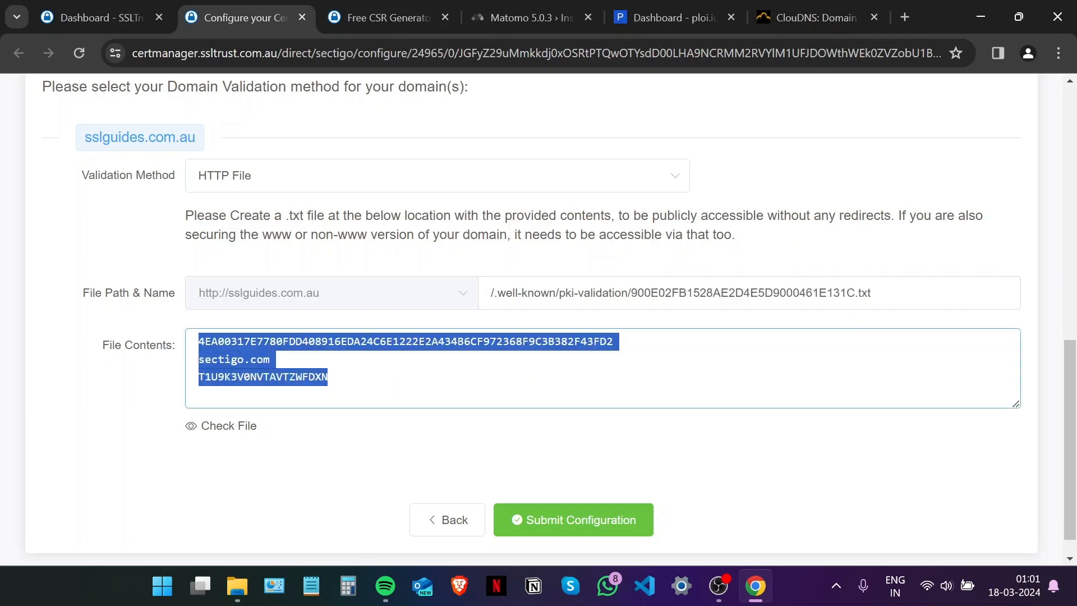
{"action": "left_click", "coordinate": [543, 268]}
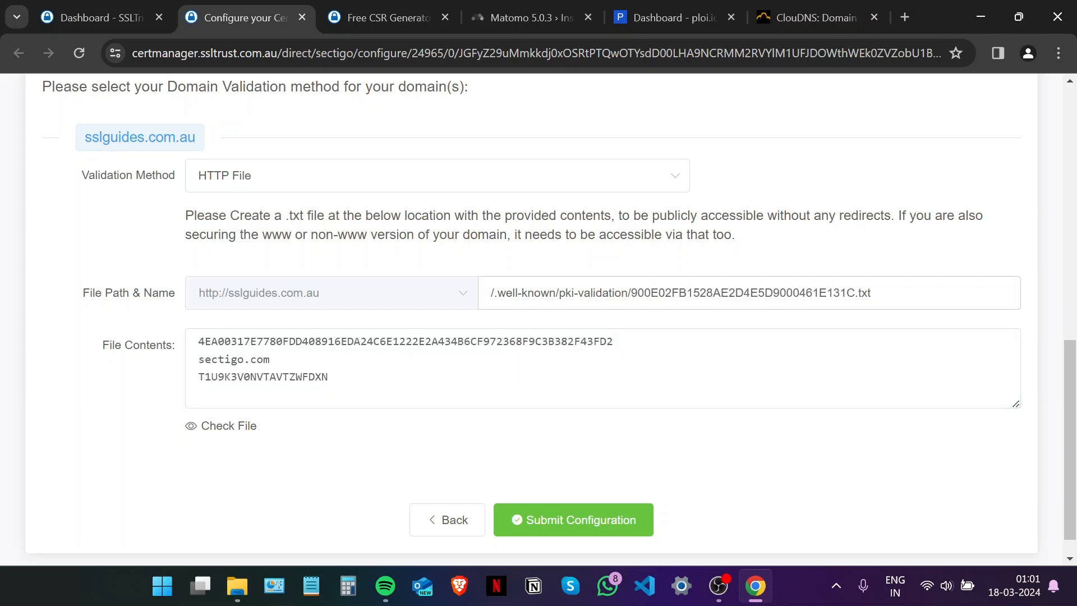
{"action": "left_click_drag", "start_coordinate": [631, 293], "coordinate": [474, 298]}
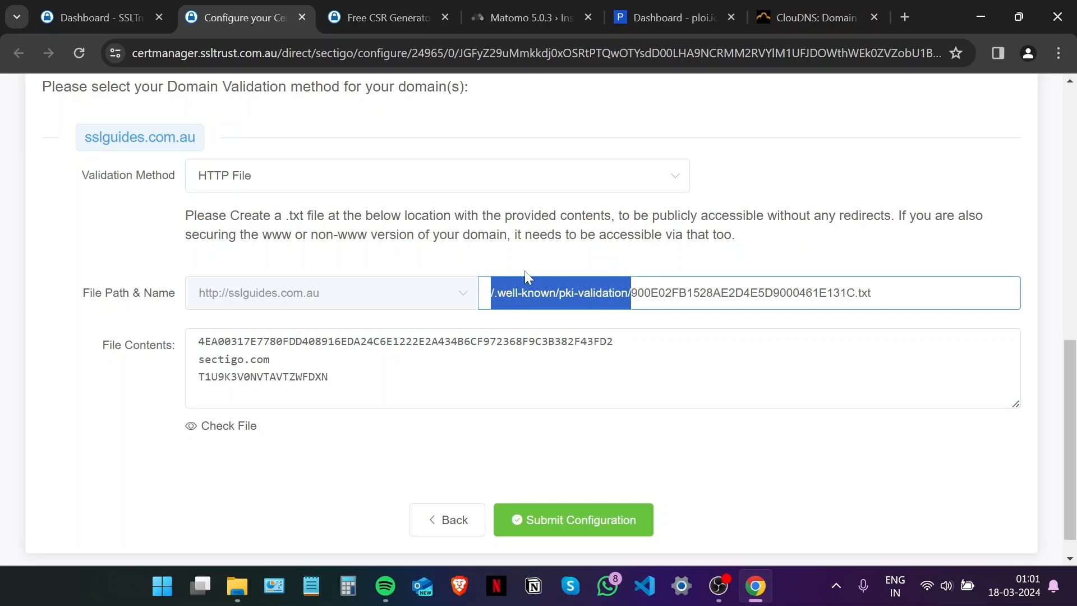
{"action": "left_click", "coordinate": [210, 467]}
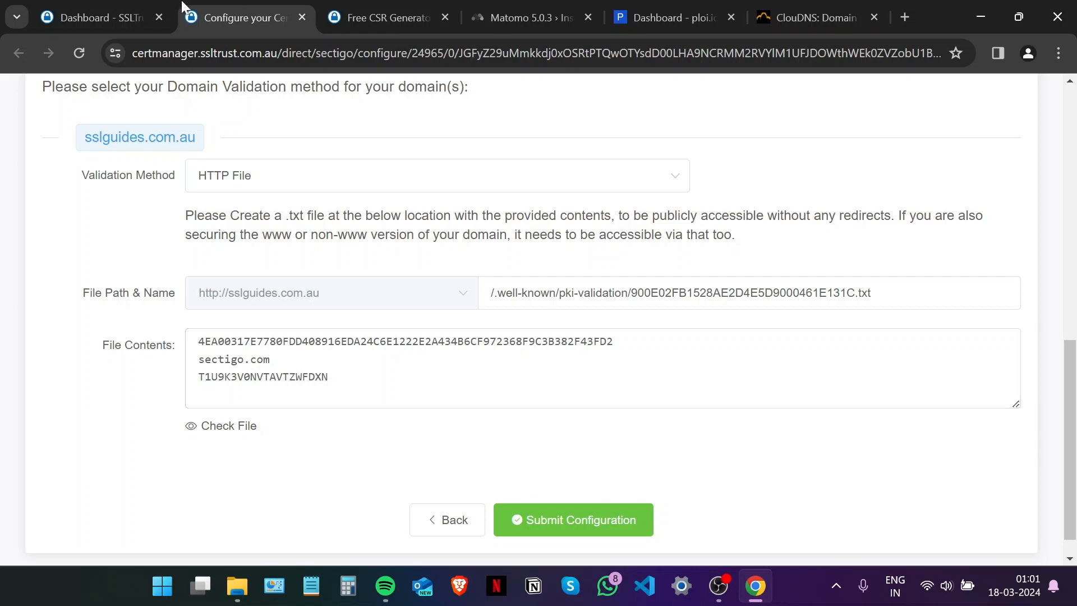
{"action": "left_click", "coordinate": [272, 188]}
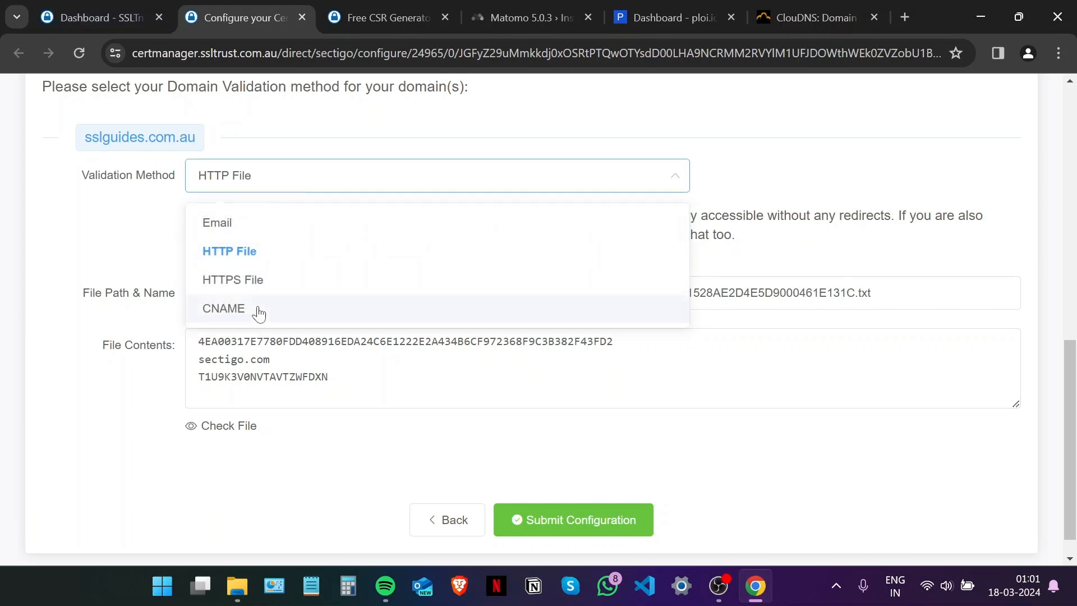
Switch validation to CNAME, then bring up sslguides.com.au's DNS records in ClouDNS.
{"action": "left_click", "coordinate": [258, 308]}
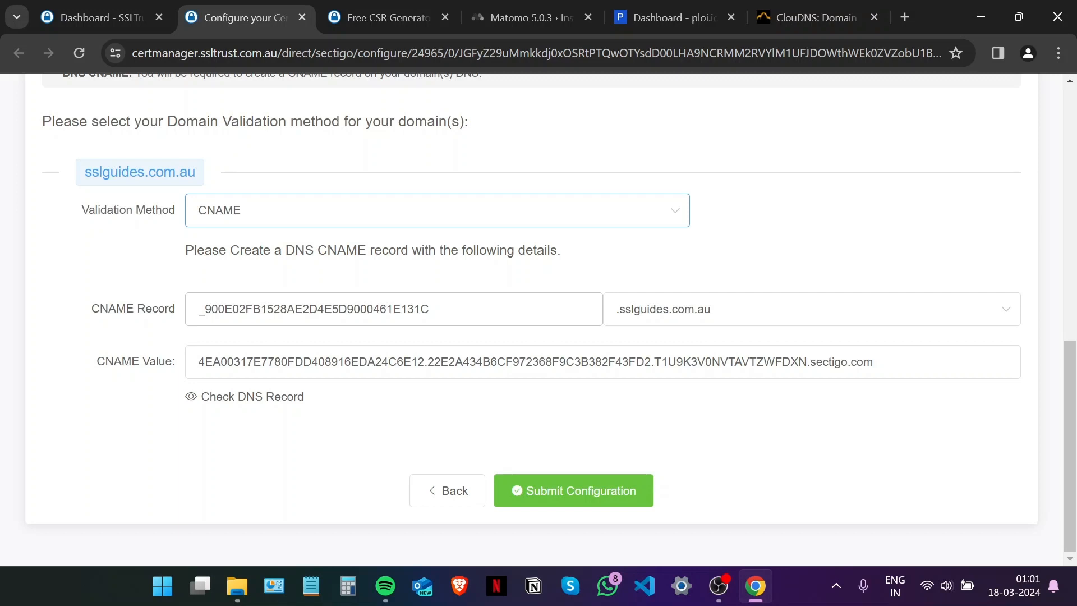
{"action": "left_click", "coordinate": [820, 17]}
Start a new CNAME-type DNS record for sslguides.com.au in ClouDNS.
{"action": "scroll", "coordinate": [648, 275], "scroll_direction": "down", "scroll_amount": 5}
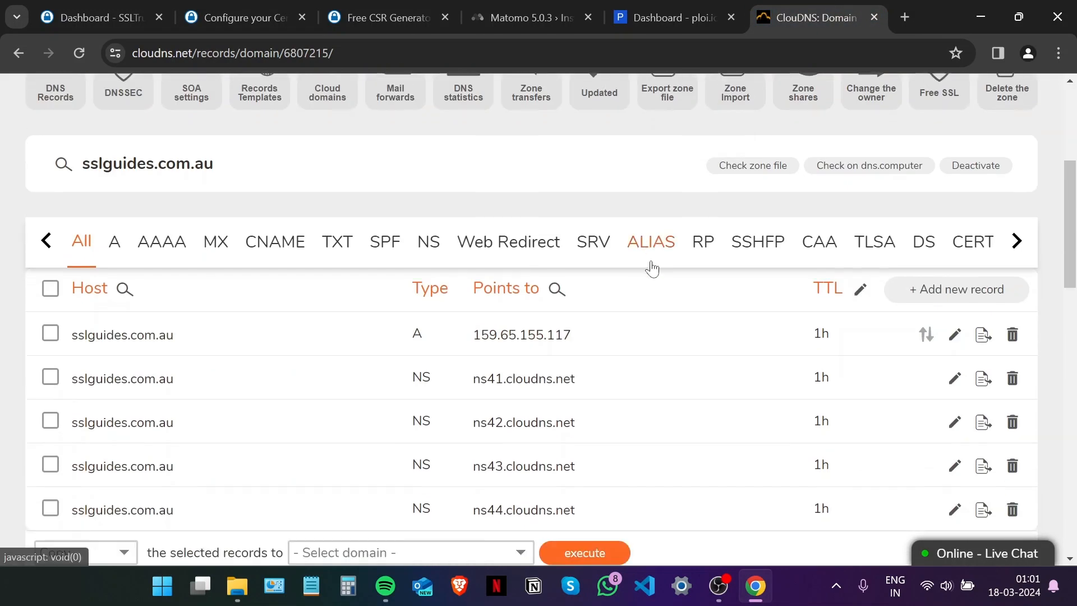
{"action": "scroll", "coordinate": [652, 268], "scroll_direction": "down", "scroll_amount": 1}
{"action": "left_click", "coordinate": [957, 236]}
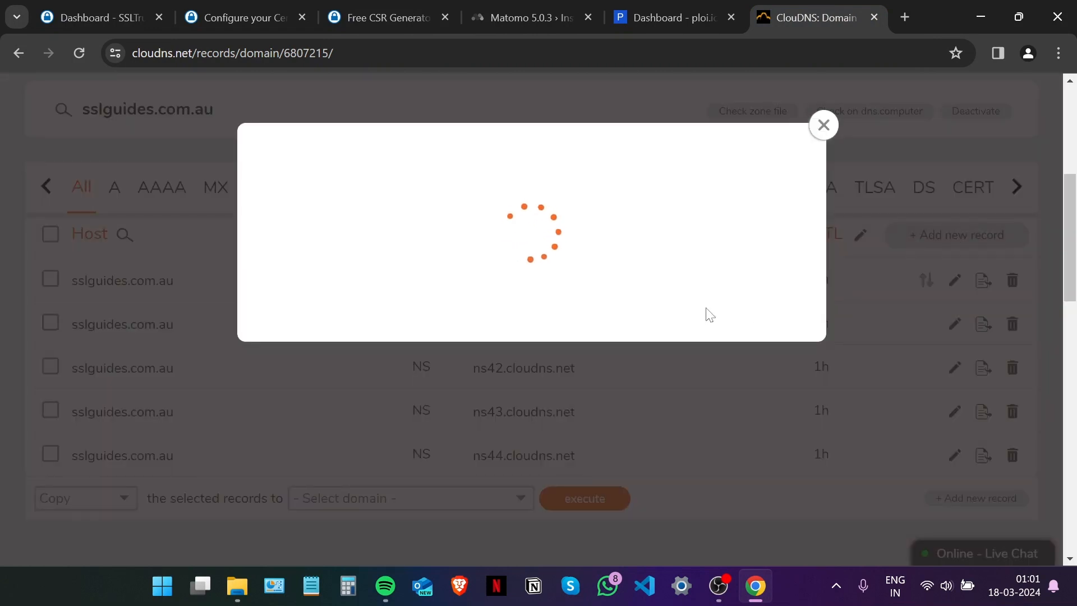
{"action": "left_click", "coordinate": [401, 261]}
{"action": "left_click", "coordinate": [373, 349]}
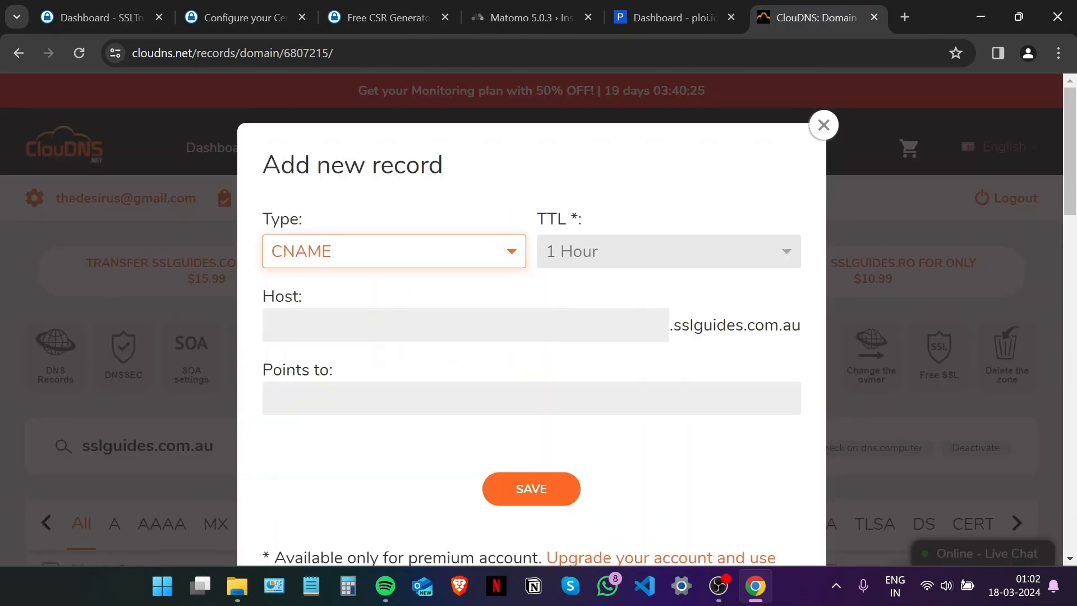
Copy Sectigo's CNAME record host name into the new record's Host field.
{"action": "left_click", "coordinate": [264, 17]}
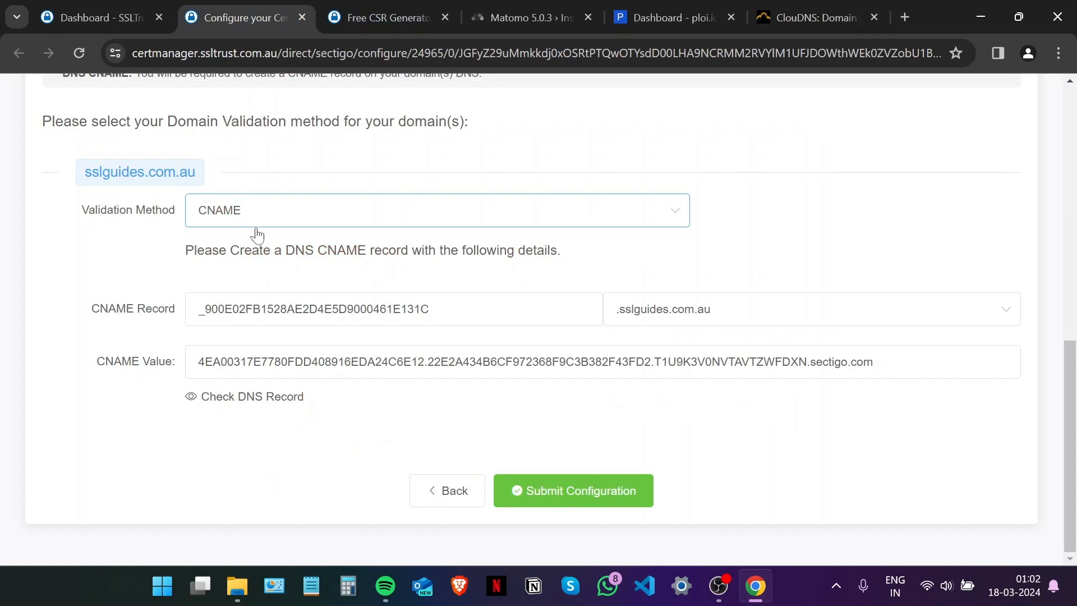
{"action": "left_click_drag", "start_coordinate": [429, 309], "coordinate": [171, 305]}
{"action": "right_click", "coordinate": [262, 306]}
{"action": "left_click", "coordinate": [289, 320]}
{"action": "left_click", "coordinate": [763, 12]}
{"action": "left_click", "coordinate": [413, 318]}
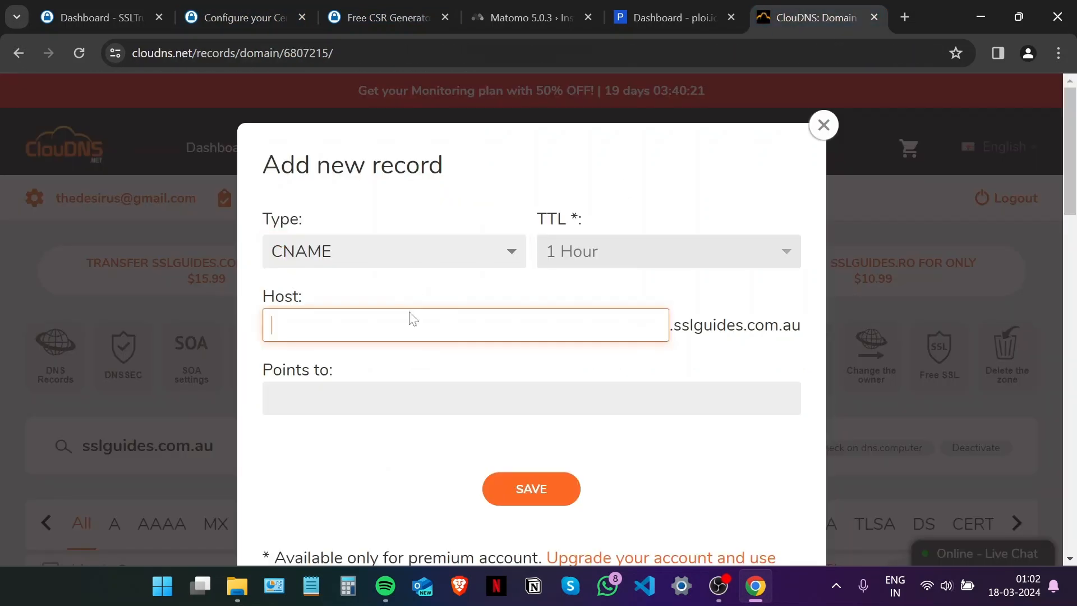
{"action": "right_click", "coordinate": [414, 318]}
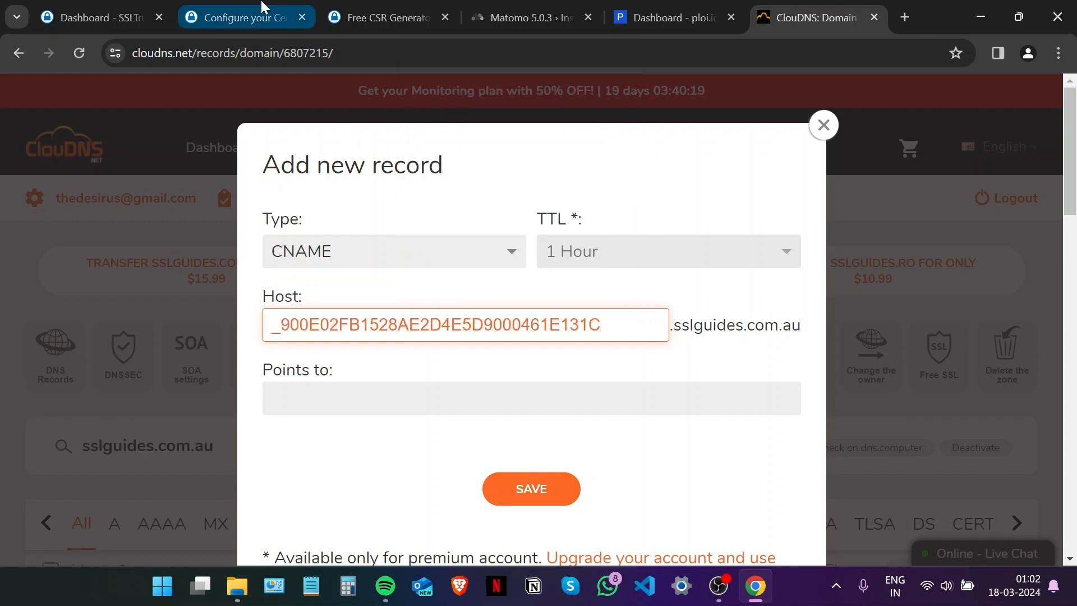
Paste the sectigo.com CNAME value into Points to and save the record.
{"action": "left_click", "coordinate": [278, 16]}
{"action": "left_click_drag", "start_coordinate": [954, 361], "coordinate": [199, 362]}
{"action": "right_click", "coordinate": [217, 357]}
{"action": "left_click", "coordinate": [317, 187]}
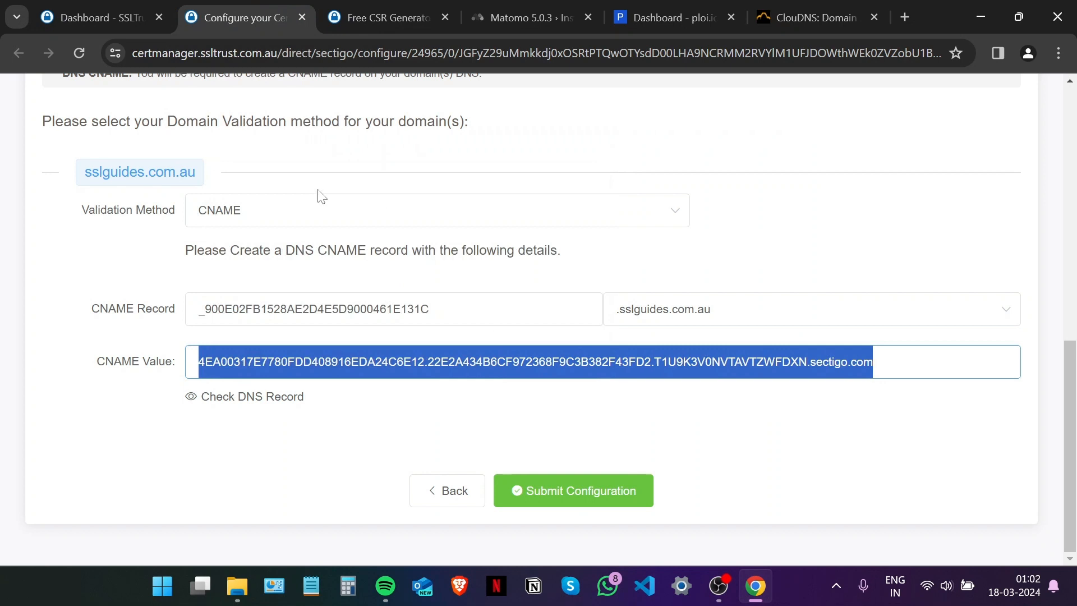
{"action": "left_click", "coordinate": [814, 17]}
{"action": "right_click", "coordinate": [380, 411]}
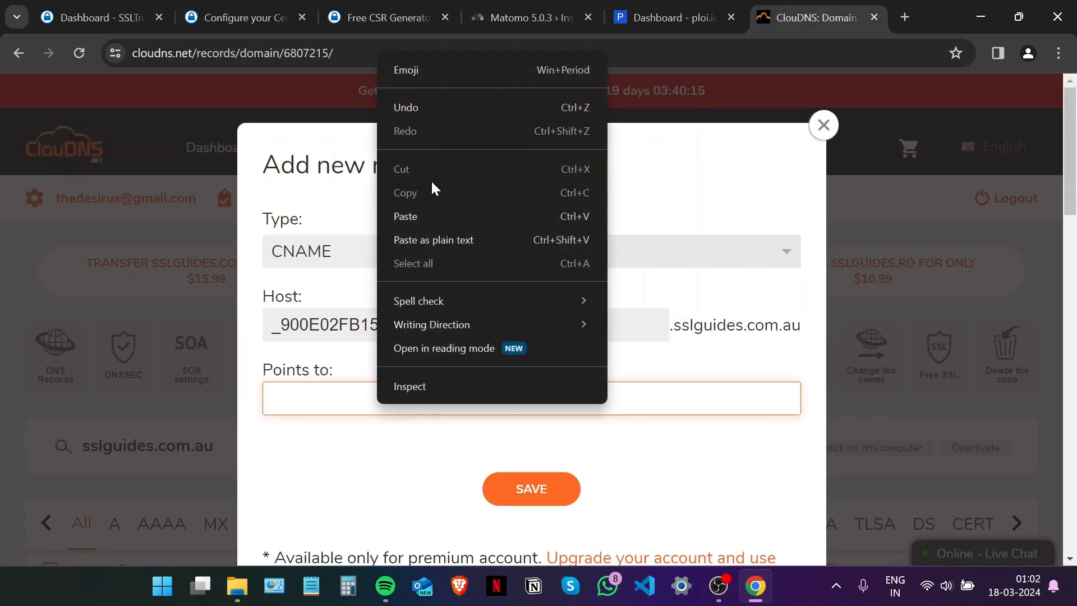
{"action": "left_click", "coordinate": [443, 213]}
{"action": "scroll", "coordinate": [445, 217], "scroll_direction": "down", "scroll_amount": 3}
{"action": "left_click", "coordinate": [530, 325]}
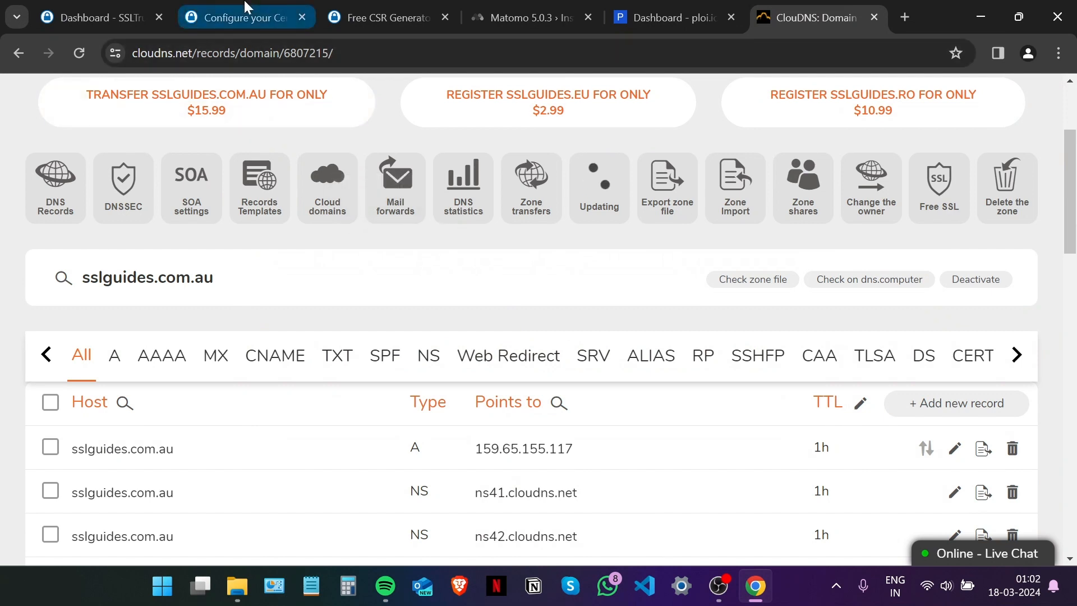
{"action": "left_click", "coordinate": [242, 18]}
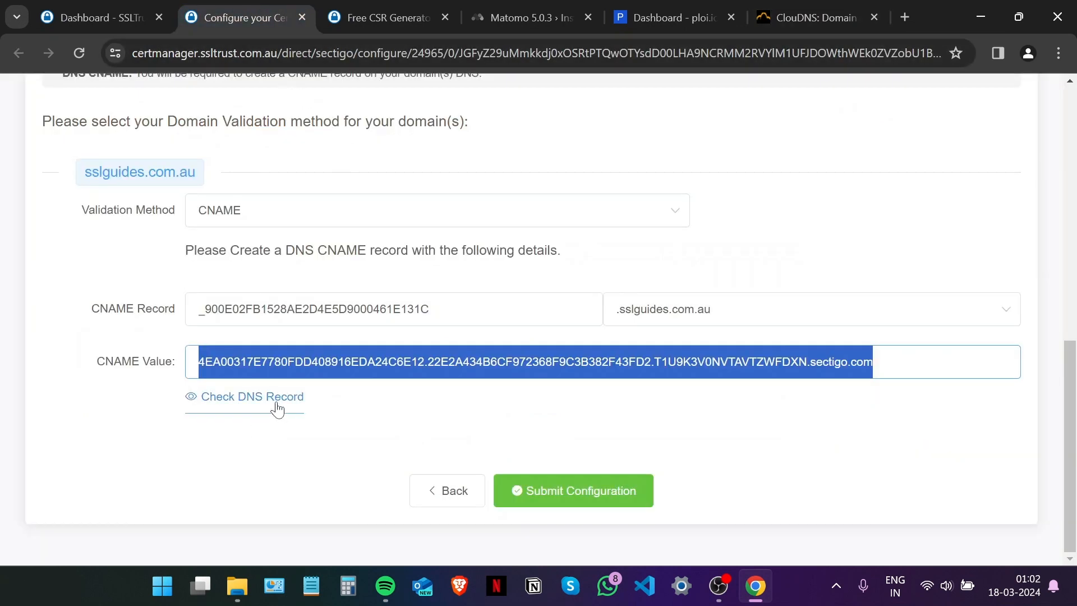
Run a DNS Checker propagation lookup on the validation CNAME, showing 32 unresolved servers.
{"action": "left_click", "coordinate": [272, 398]}
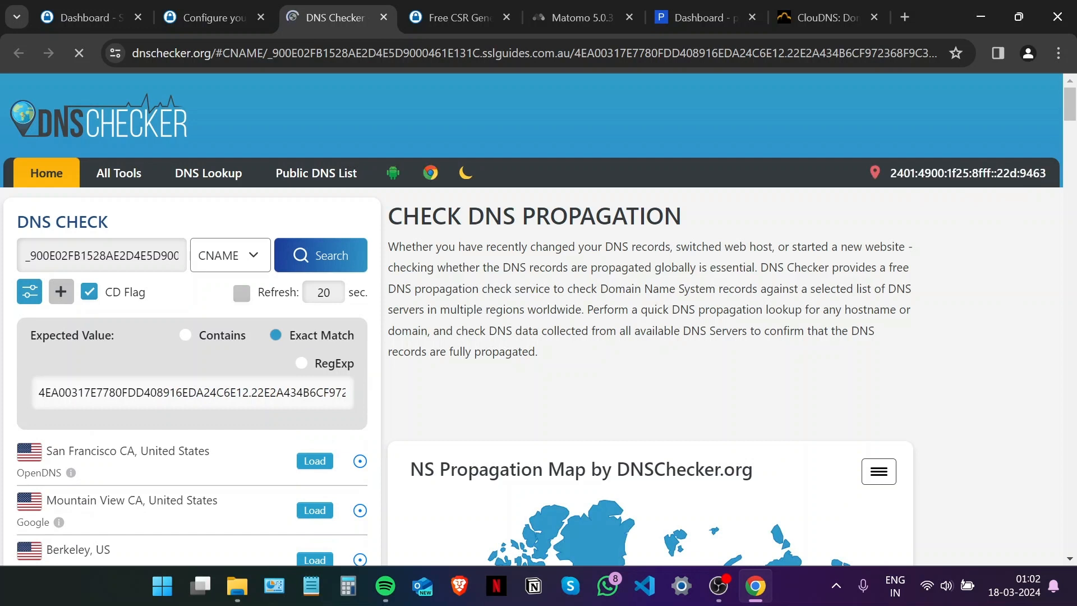
{"action": "left_click", "coordinate": [340, 262]}
{"action": "scroll", "coordinate": [696, 331], "scroll_direction": "down", "scroll_amount": 3}
{"action": "scroll", "coordinate": [618, 296], "scroll_direction": "down", "scroll_amount": 3}
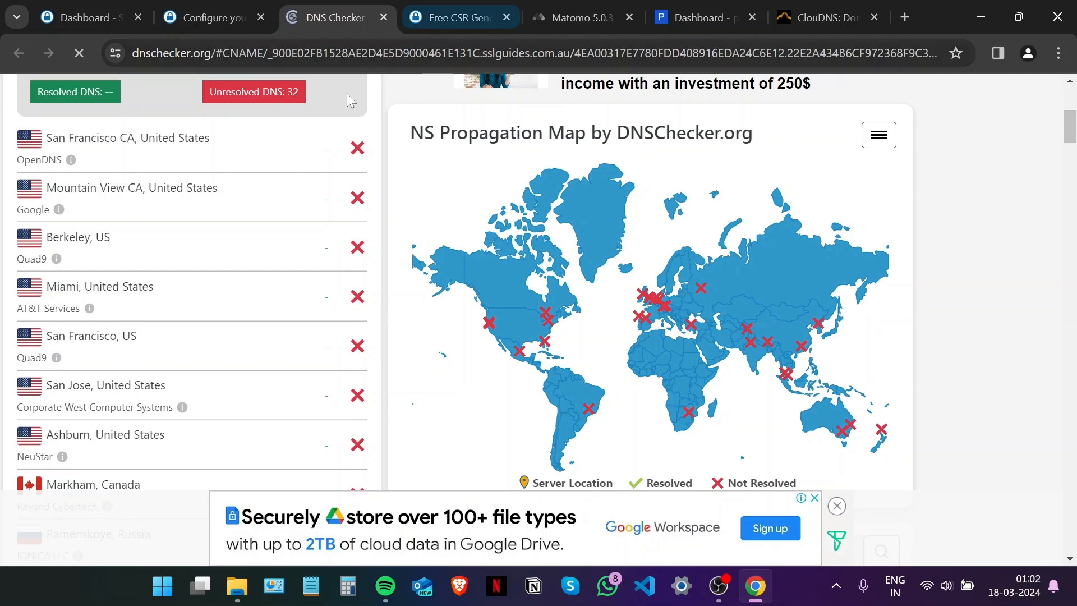
{"action": "left_click", "coordinate": [222, 18]}
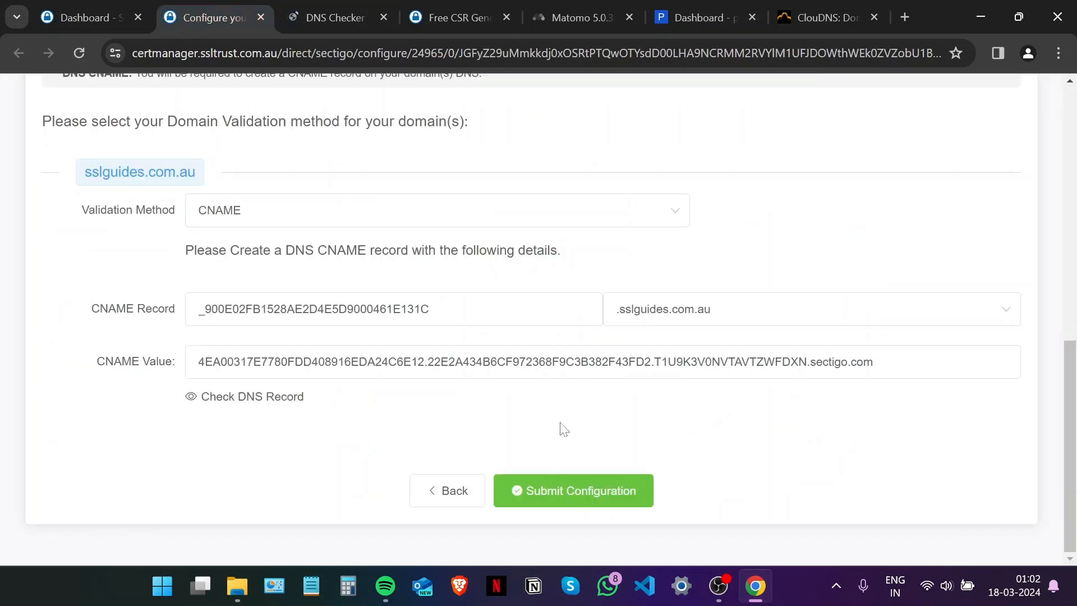
Submit the CNAME configuration and open Sectigo's Order Verification page for the PositiveSSL order.
{"action": "left_click", "coordinate": [590, 487]}
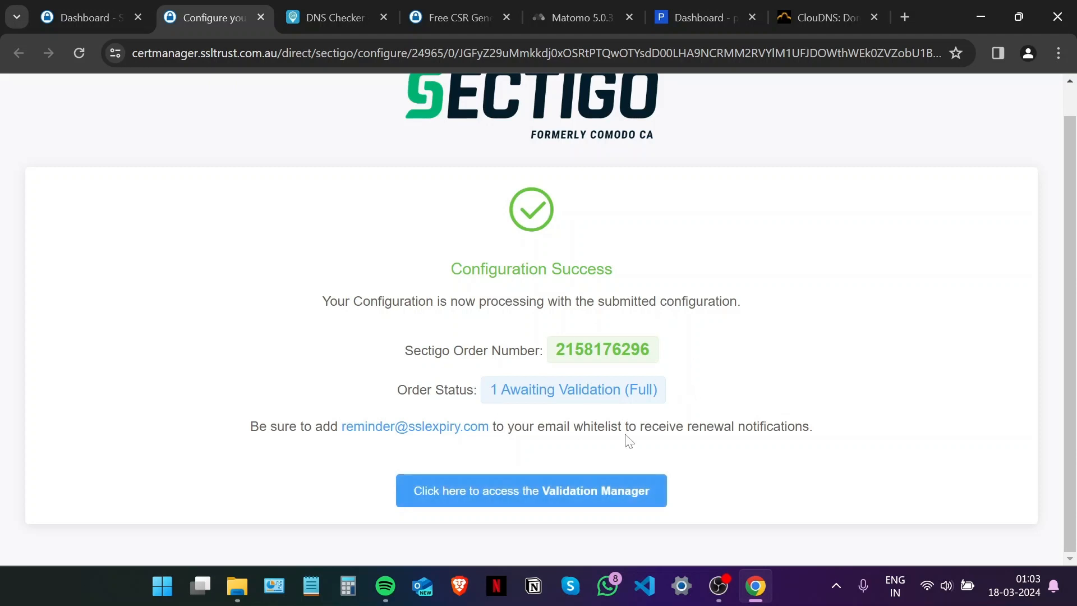
{"action": "left_click", "coordinate": [620, 498]}
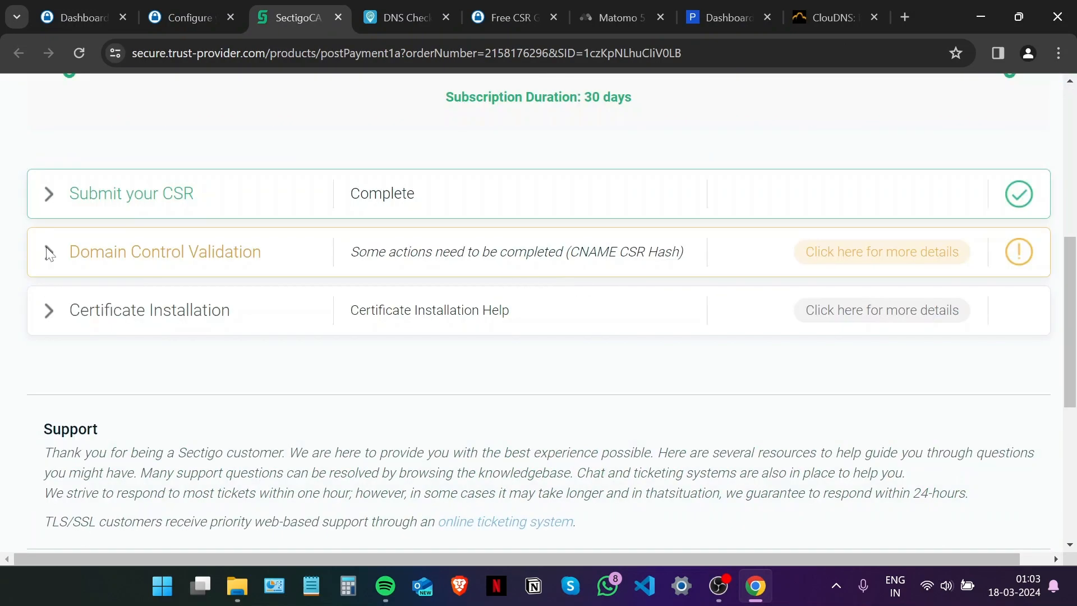
Expand Domain Control Validation, review the CSR hashes, and request a SUBMIT / RECHECK.
{"action": "left_click", "coordinate": [48, 250]}
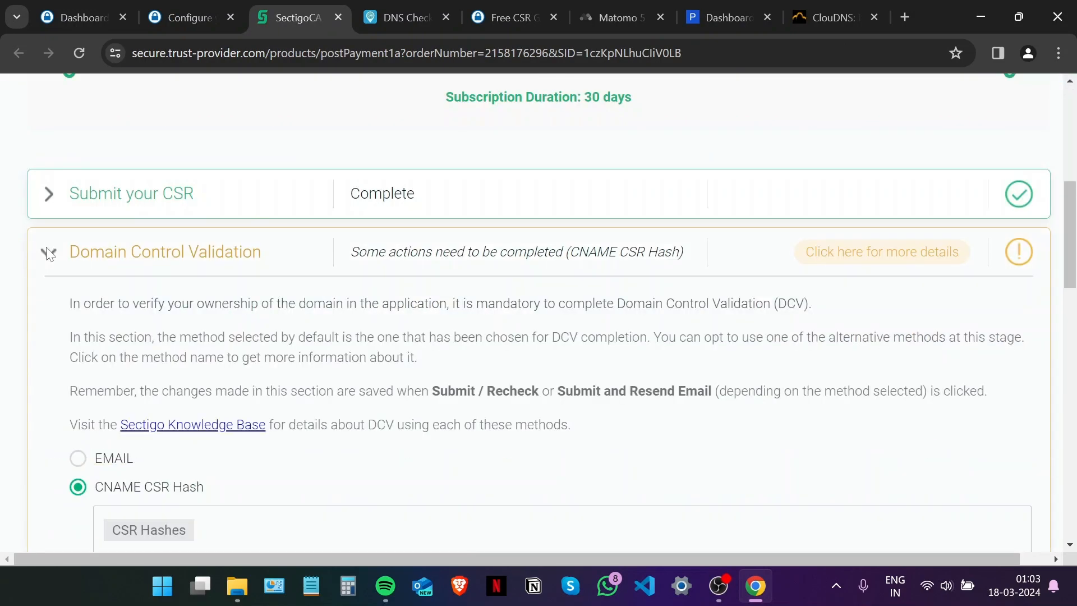
{"action": "scroll", "coordinate": [58, 238], "scroll_direction": "down", "scroll_amount": 1}
{"action": "scroll", "coordinate": [94, 191], "scroll_direction": "up", "scroll_amount": 1}
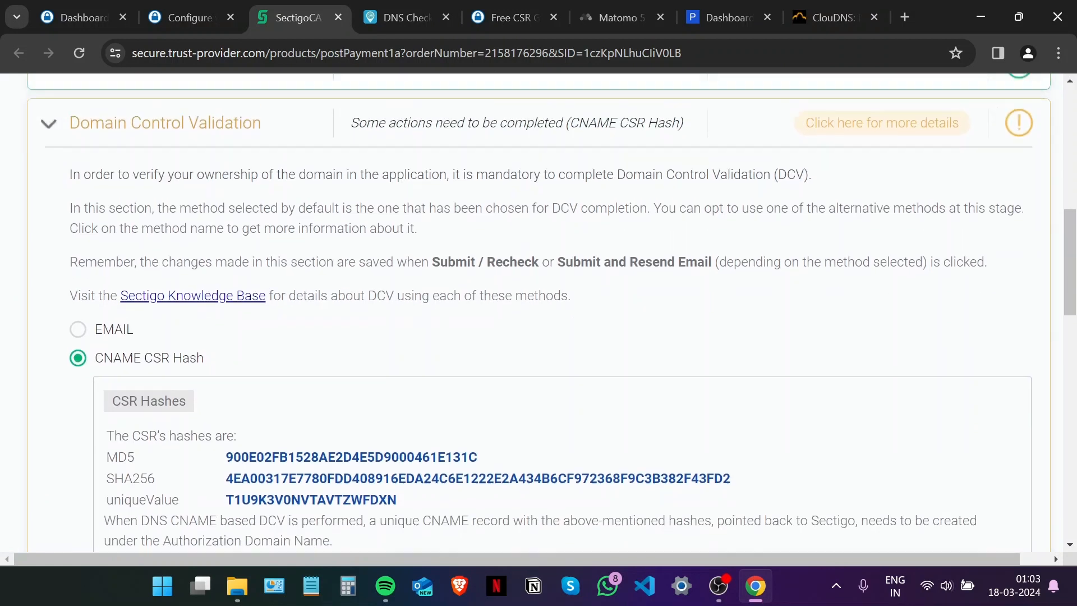
{"action": "scroll", "coordinate": [49, 178], "scroll_direction": "down", "scroll_amount": 3}
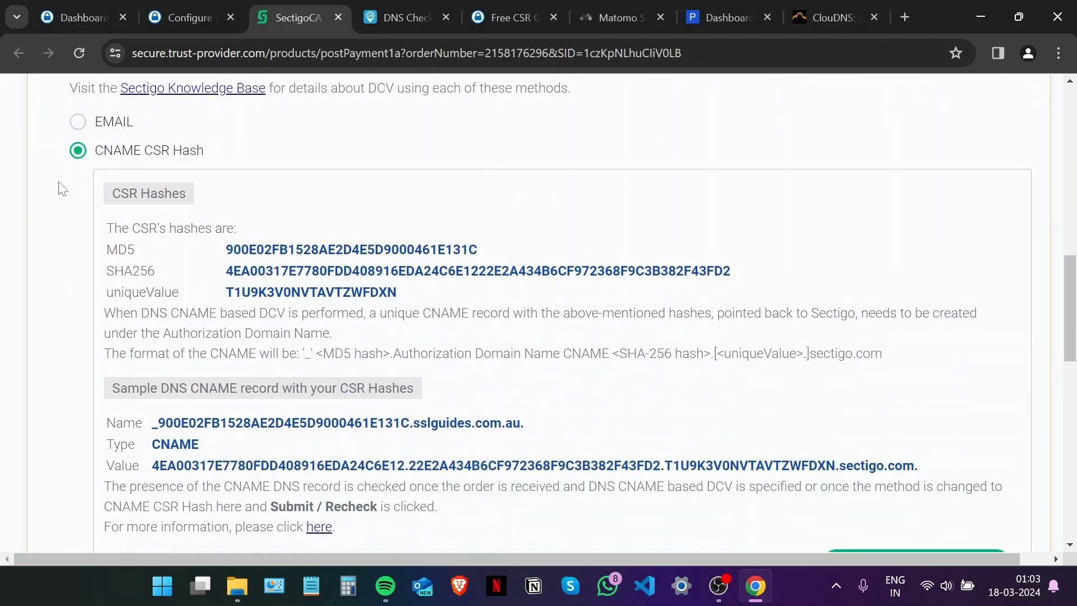
{"action": "scroll", "coordinate": [103, 242], "scroll_direction": "down", "scroll_amount": 3}
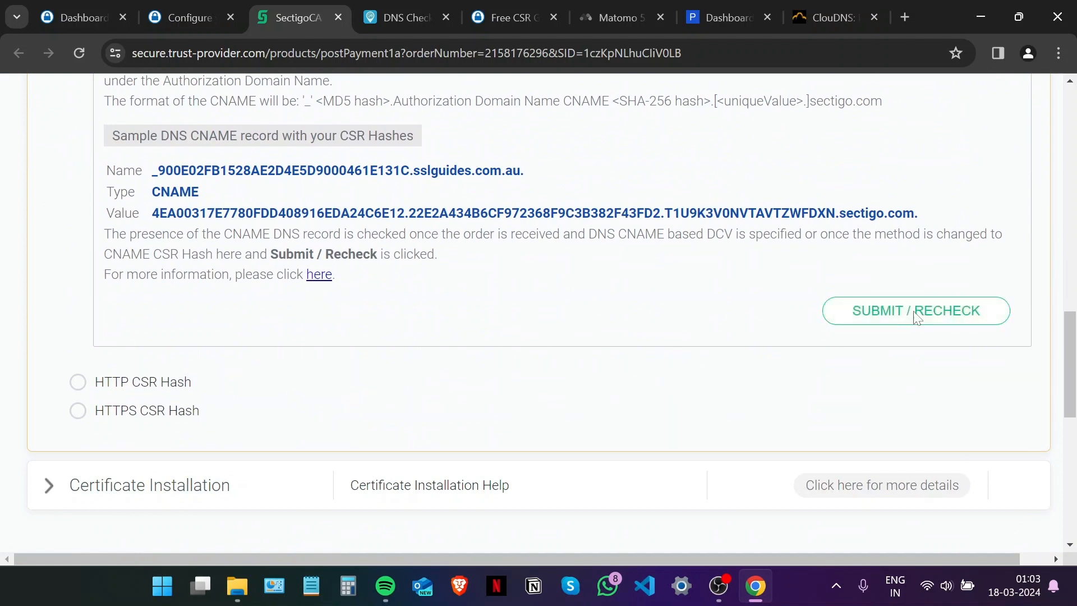
{"action": "left_click", "coordinate": [917, 313]}
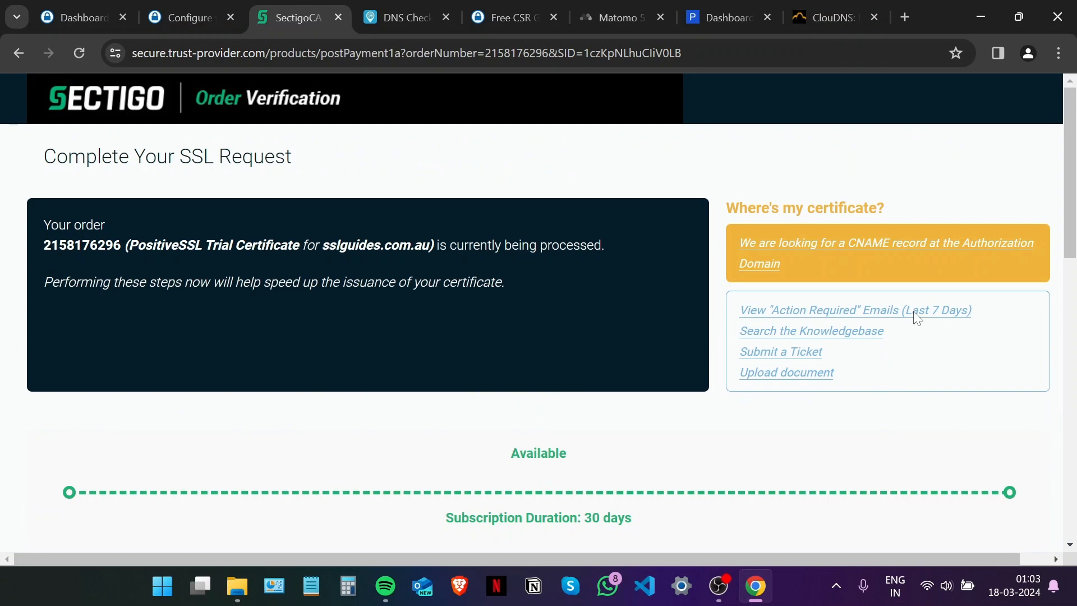
Confirm the CNAME CSR Hash still needs action, then close the Sectigo order page.
{"action": "scroll", "coordinate": [914, 318], "scroll_direction": "down", "scroll_amount": 6}
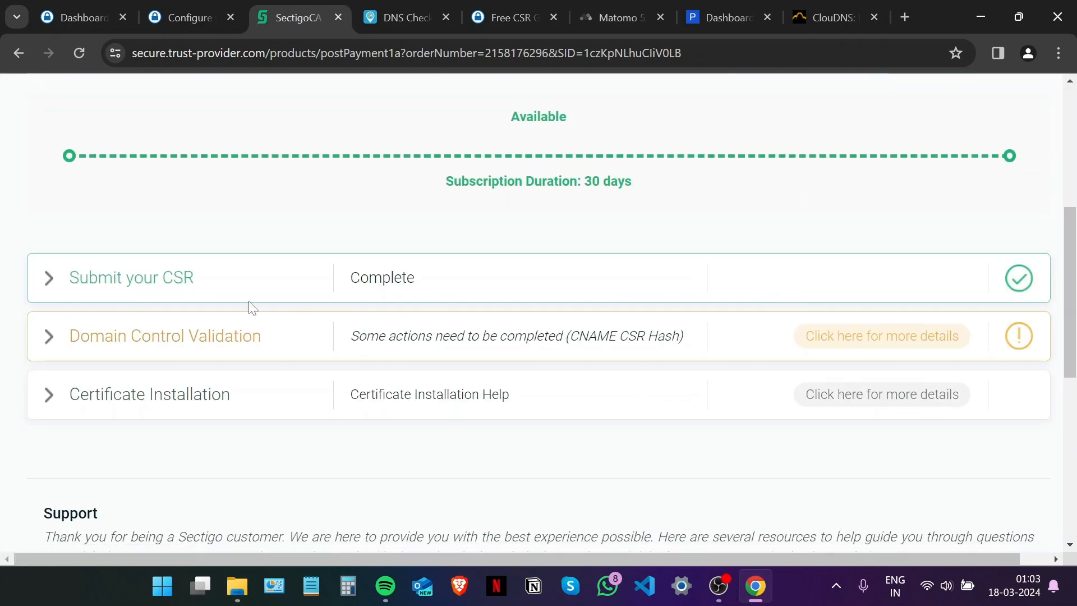
{"action": "left_click", "coordinate": [49, 336]}
{"action": "scroll", "coordinate": [480, 370], "scroll_direction": "down", "scroll_amount": 1}
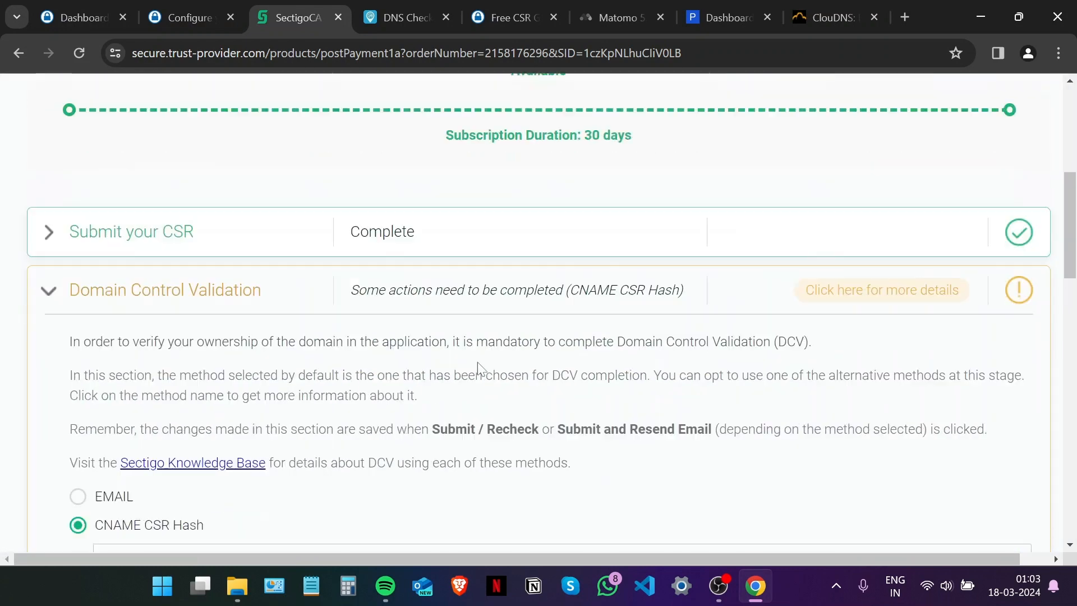
{"action": "scroll", "coordinate": [478, 368], "scroll_direction": "down", "scroll_amount": 10}
{"action": "scroll", "coordinate": [452, 338], "scroll_direction": "up", "scroll_amount": 1}
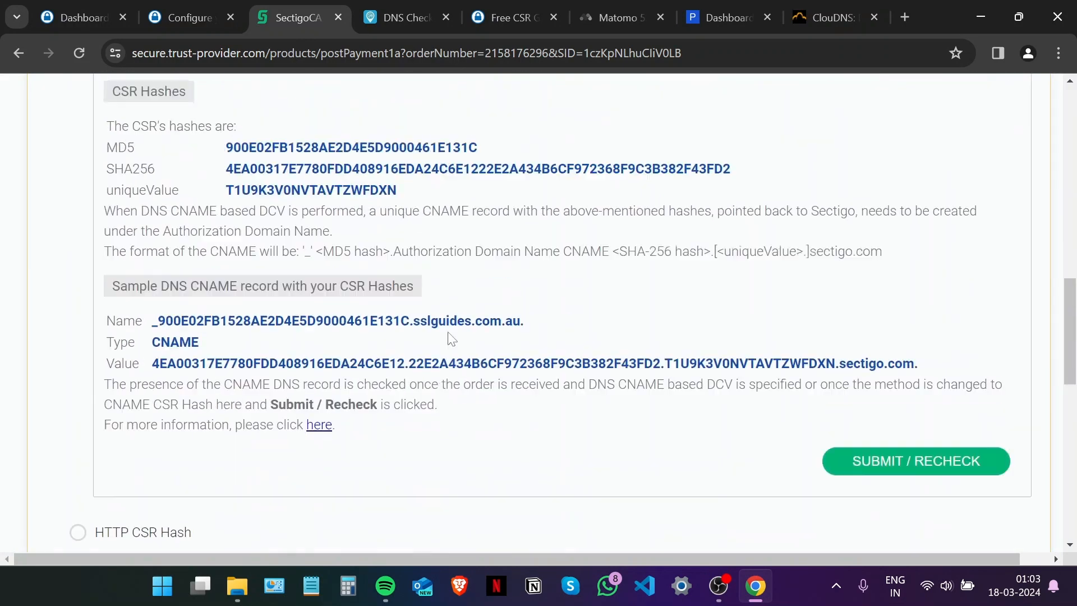
{"action": "scroll", "coordinate": [453, 338], "scroll_direction": "up", "scroll_amount": 15}
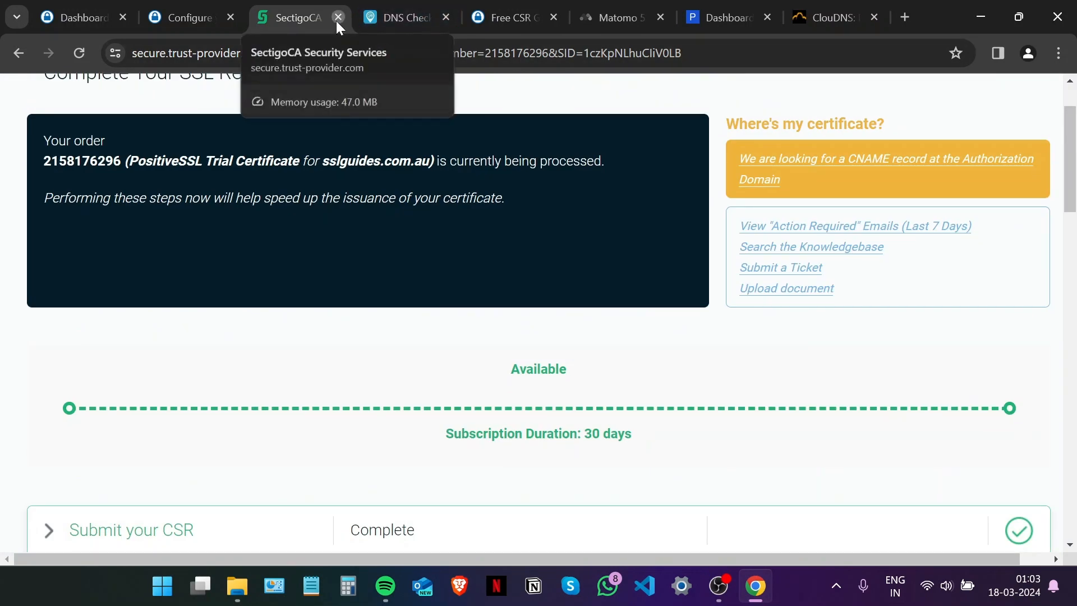
{"action": "left_click", "coordinate": [338, 18]}
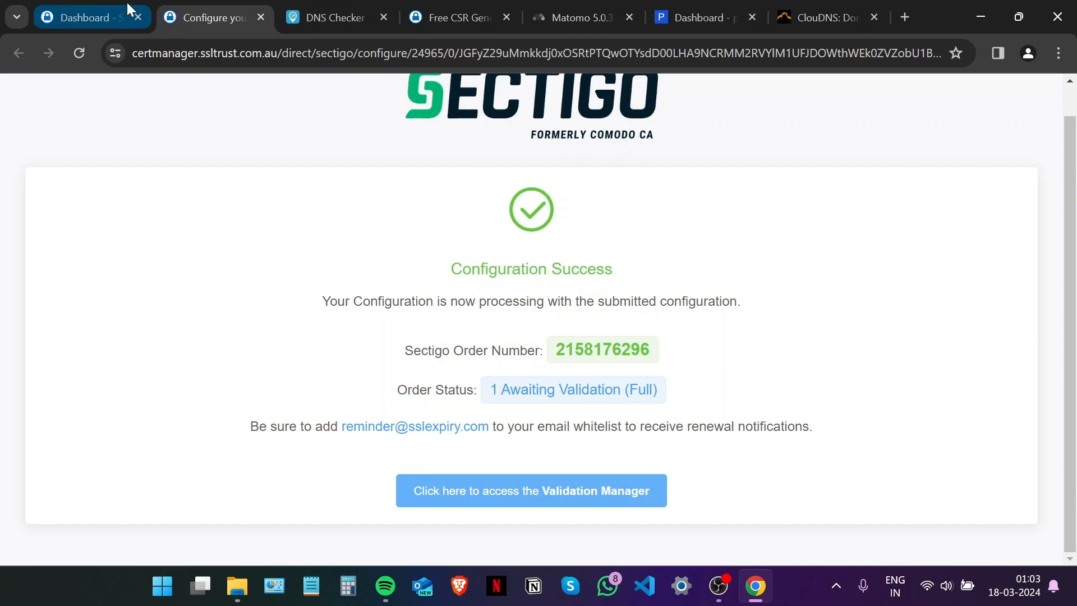
Open the sslguides.com.au SSL product from the Dashboard and relaunch its validation manager.
{"action": "left_click", "coordinate": [261, 17]}
{"action": "left_click", "coordinate": [90, 18]}
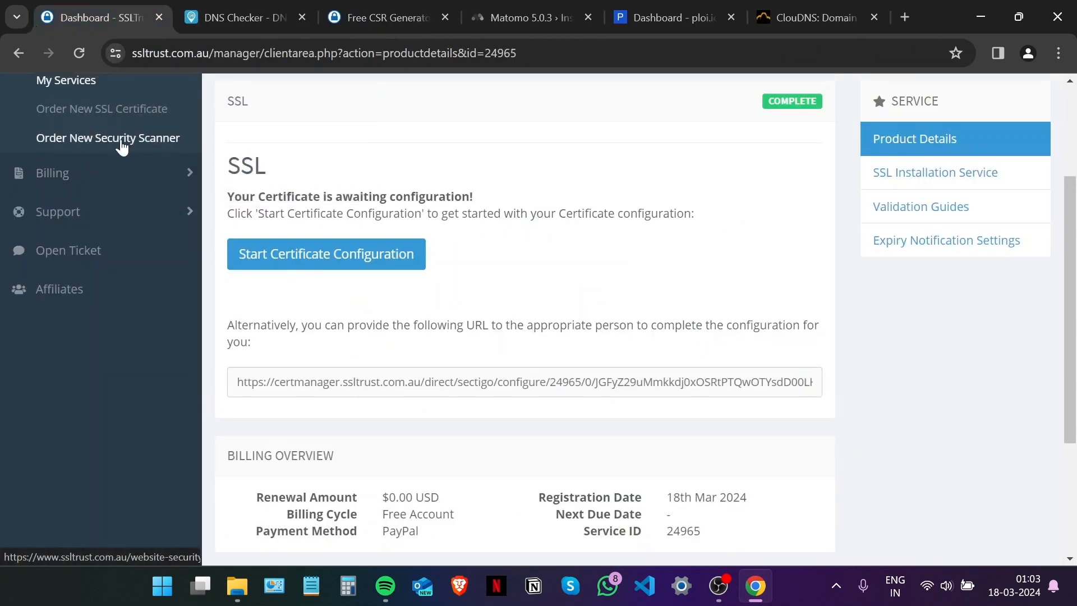
{"action": "scroll", "coordinate": [120, 141], "scroll_direction": "up", "scroll_amount": 3}
{"action": "left_click", "coordinate": [80, 187]}
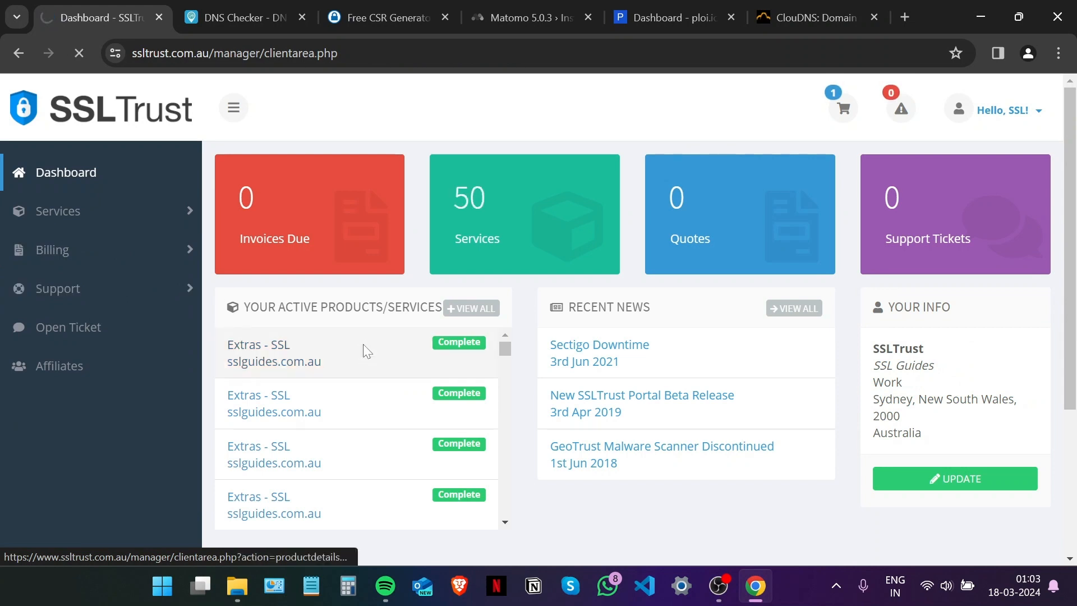
{"action": "left_click", "coordinate": [365, 352]}
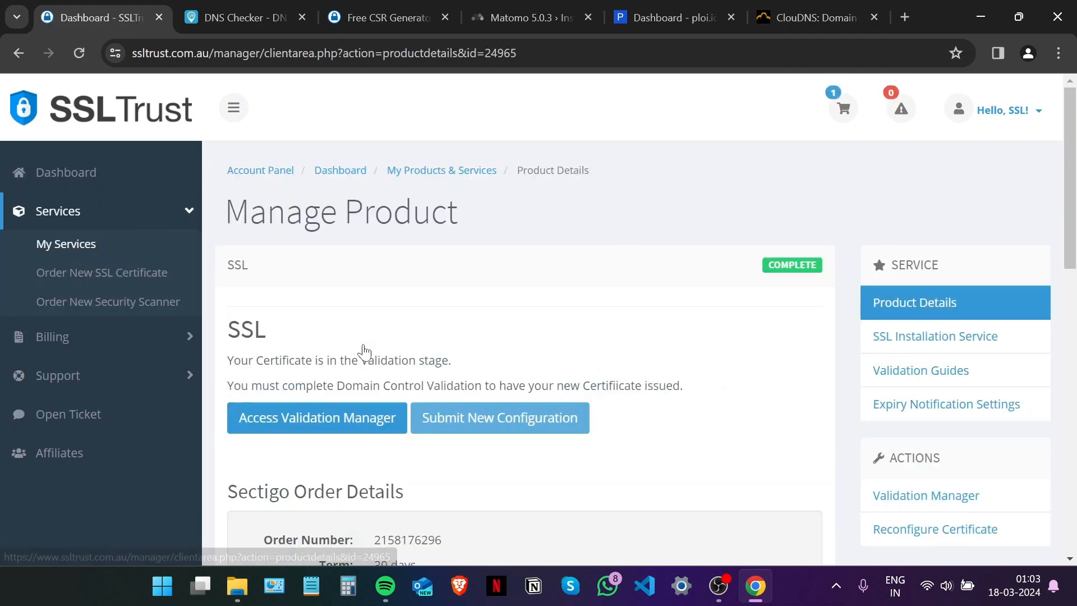
{"action": "scroll", "coordinate": [359, 348], "scroll_direction": "down", "scroll_amount": 2}
{"action": "left_click", "coordinate": [325, 334]}
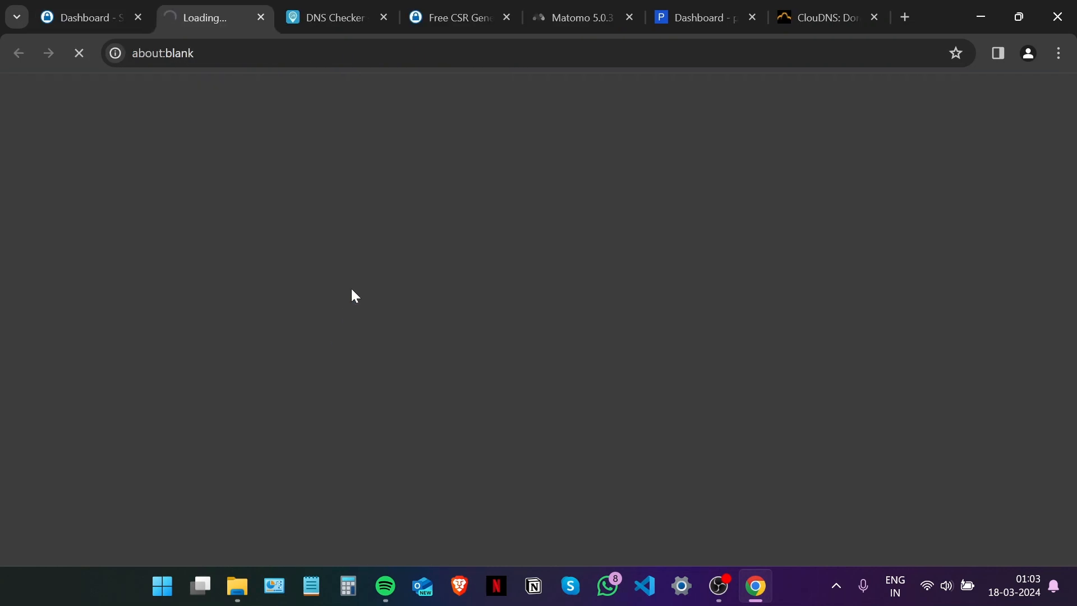
Recheck the CNAME domain control validation until the certificate shows Complete, Certificate Issued.
{"action": "scroll", "coordinate": [353, 291], "scroll_direction": "down", "scroll_amount": 5}
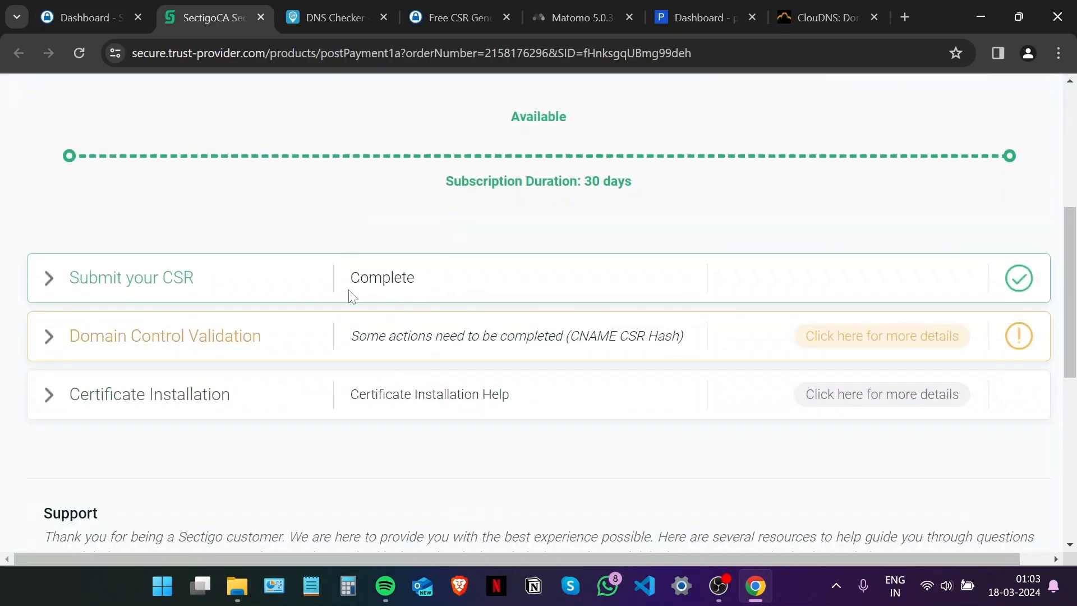
{"action": "left_click", "coordinate": [49, 337]}
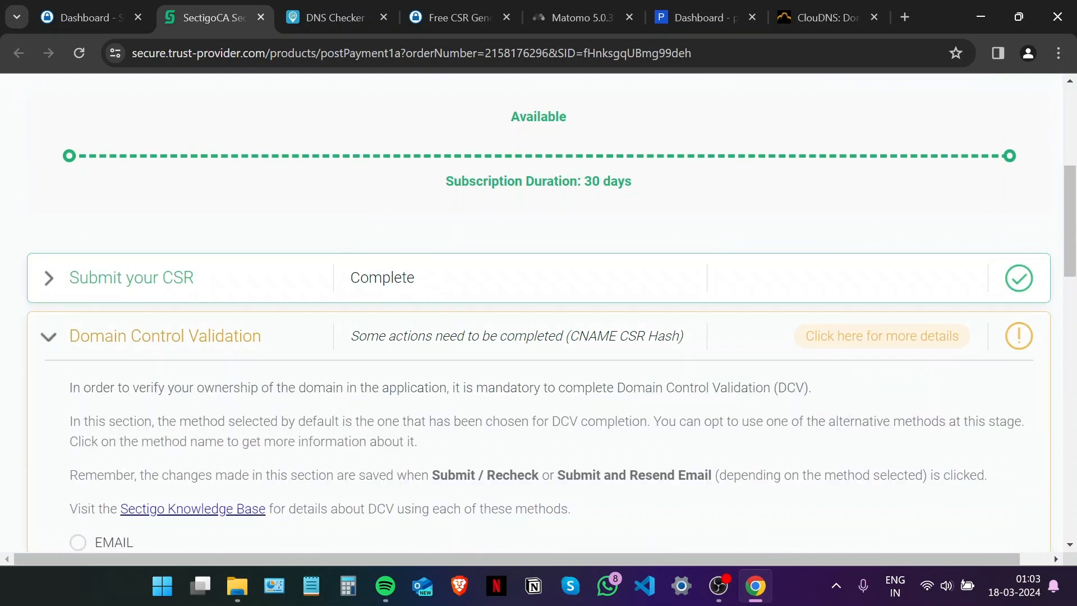
{"action": "scroll", "coordinate": [156, 335], "scroll_direction": "down", "scroll_amount": 10}
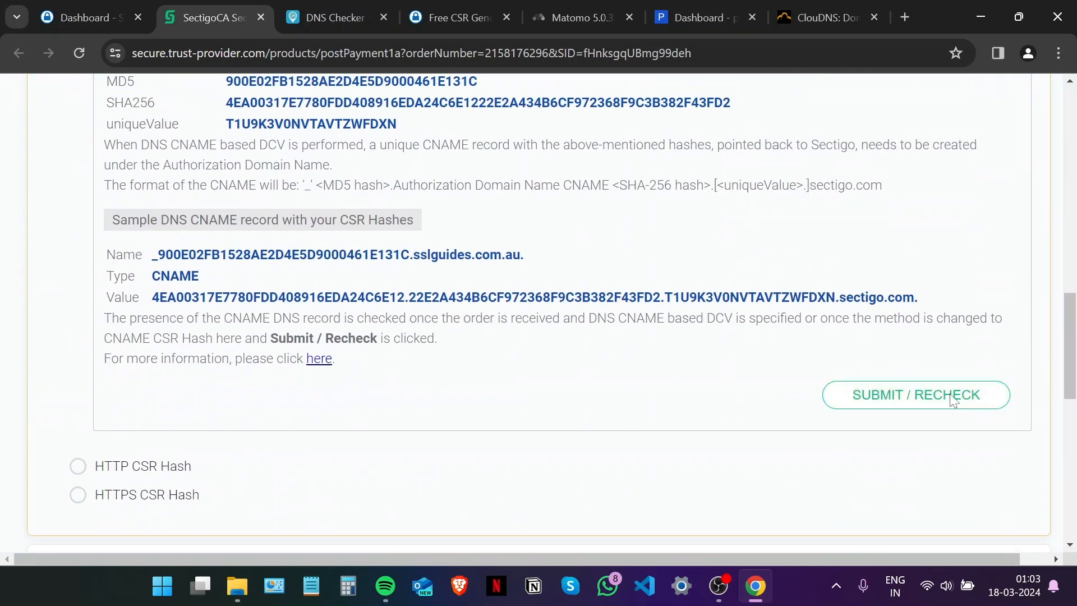
{"action": "left_click", "coordinate": [954, 401]}
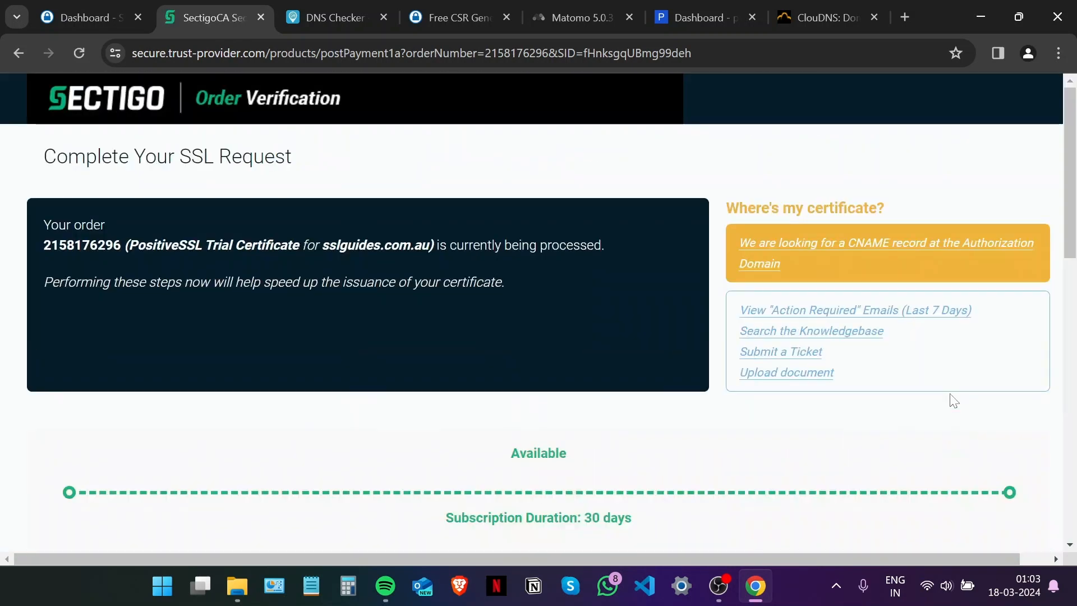
{"action": "scroll", "coordinate": [954, 400], "scroll_direction": "down", "scroll_amount": 5}
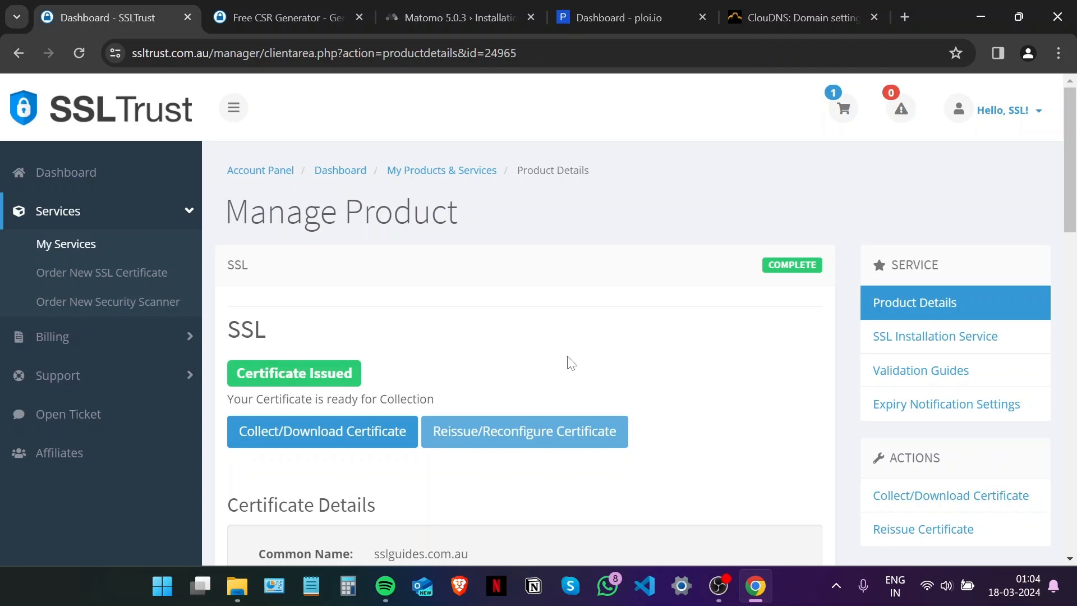
Open the certificate collection page with intermediate and root certificates, then switch to ploi.io's dashboard.
{"action": "left_click", "coordinate": [324, 430]}
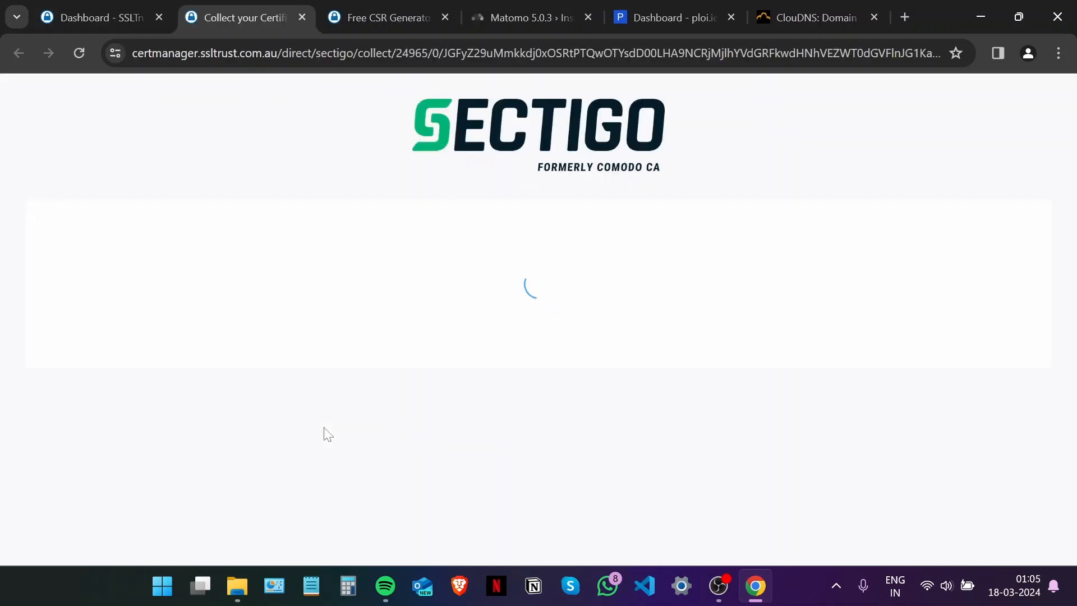
{"action": "left_click", "coordinate": [720, 588]}
{"action": "left_click", "coordinate": [722, 594]}
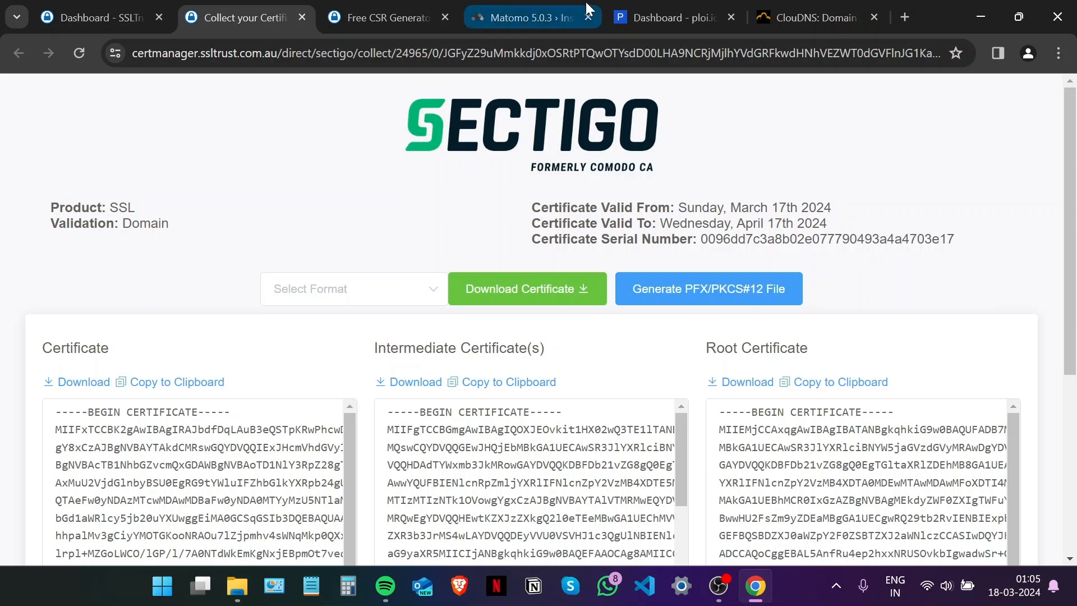
{"action": "left_click", "coordinate": [588, 20]}
{"action": "left_click", "coordinate": [486, 15]}
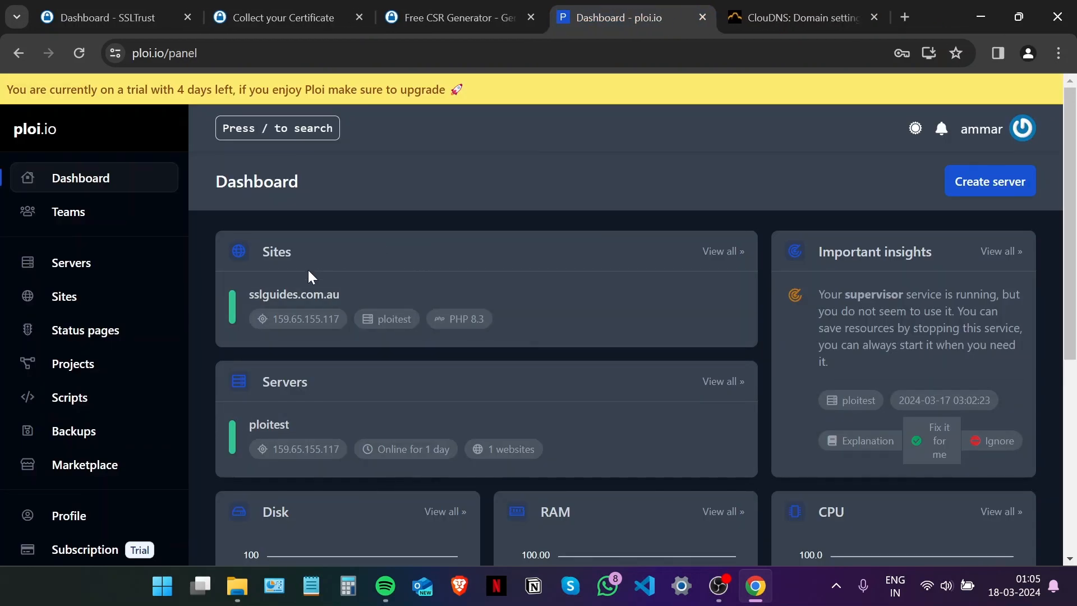
Set the sslguides.com.au site's SSL certificate type to 'Install existing certificate' in ploi.io.
{"action": "left_click", "coordinate": [282, 300]}
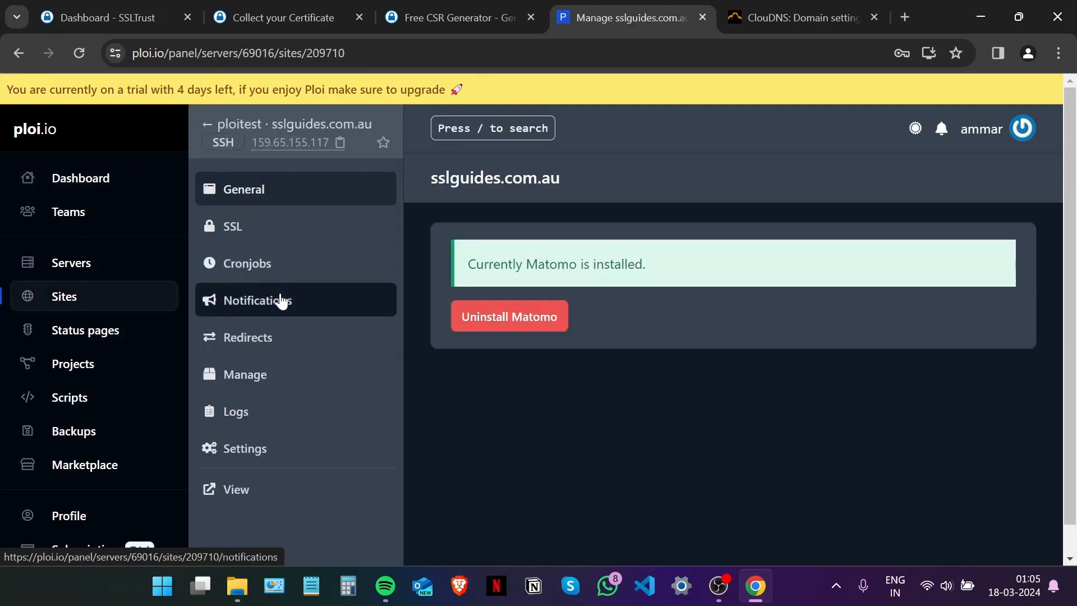
{"action": "left_click", "coordinate": [237, 230]}
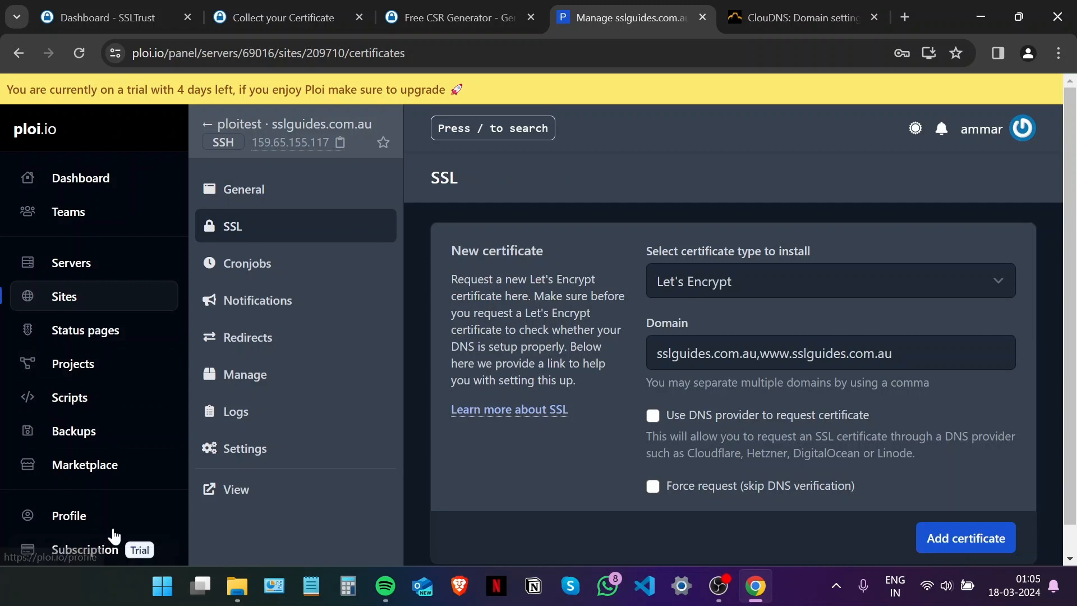
{"action": "left_click", "coordinate": [826, 277]}
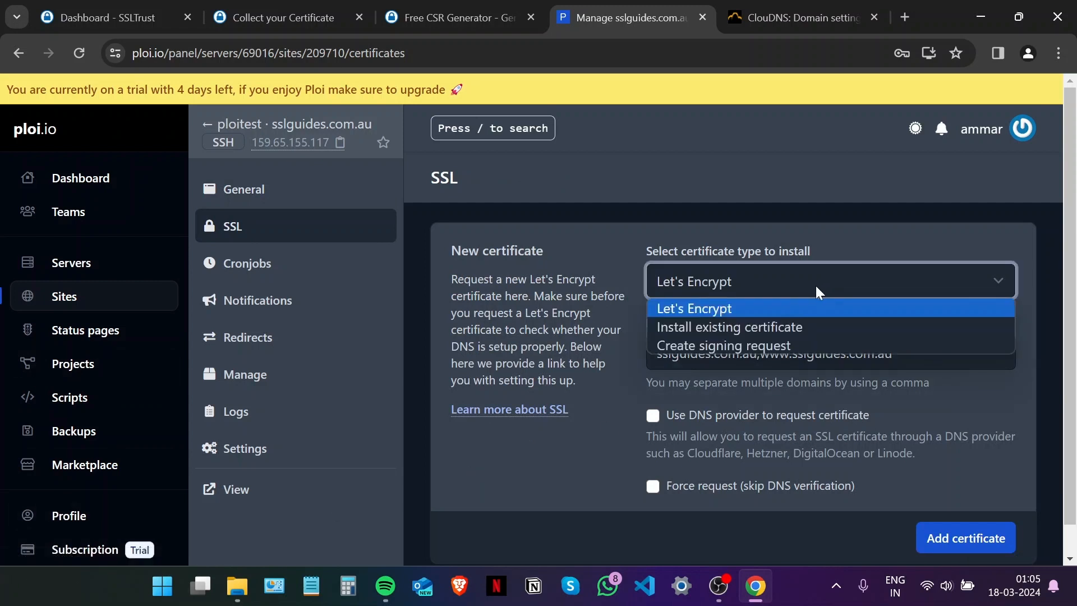
{"action": "left_click", "coordinate": [801, 329]}
{"action": "scroll", "coordinate": [793, 327], "scroll_direction": "down", "scroll_amount": 1}
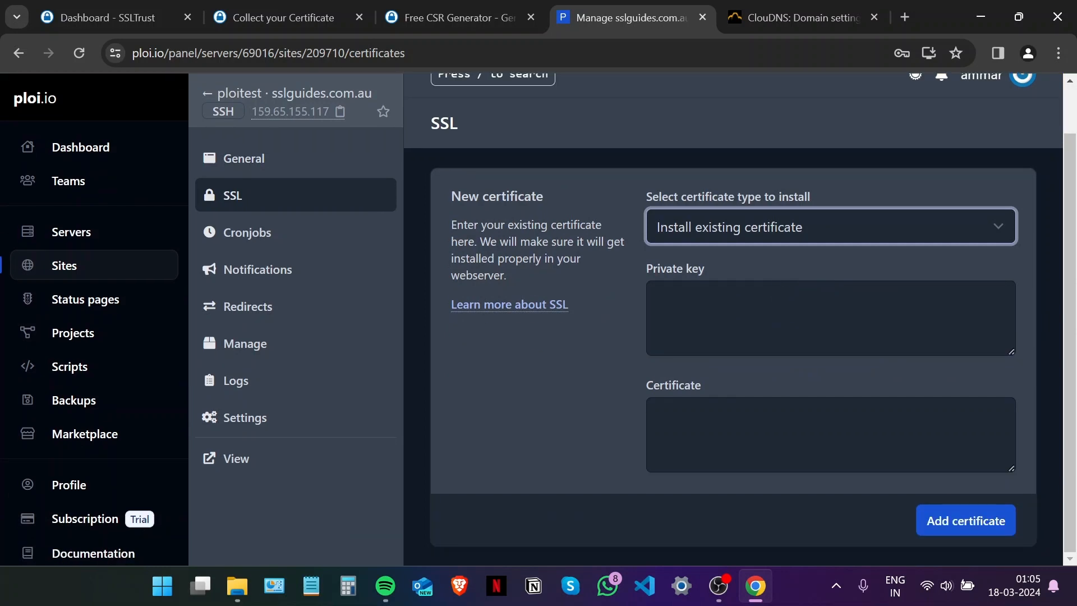
Copy the generated private server key from SSLTrust's CSR Generator page.
{"action": "left_click", "coordinate": [325, 11]}
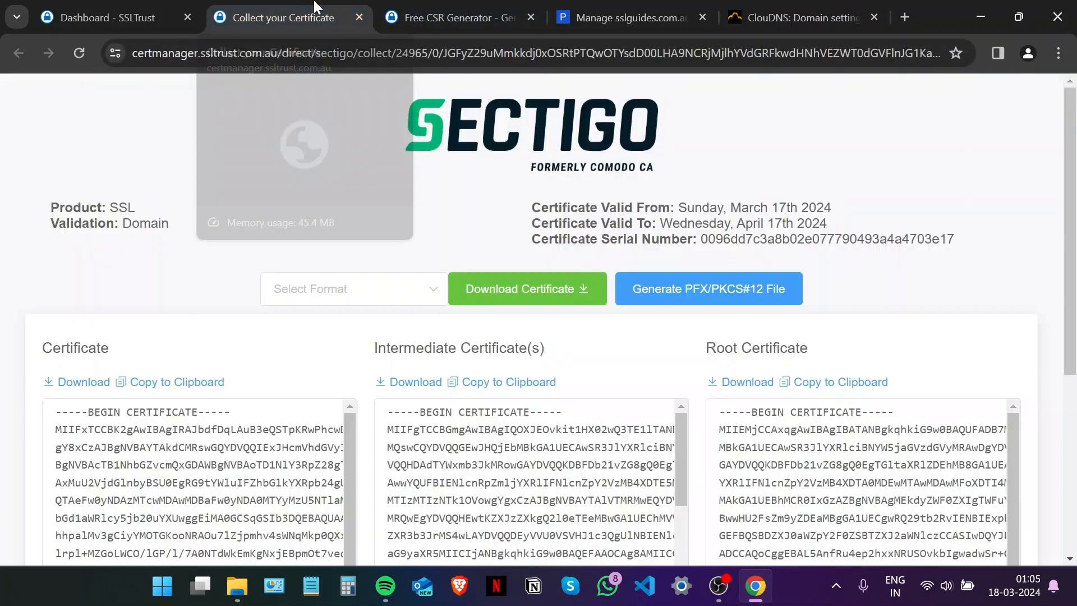
{"action": "left_click", "coordinate": [455, 17]}
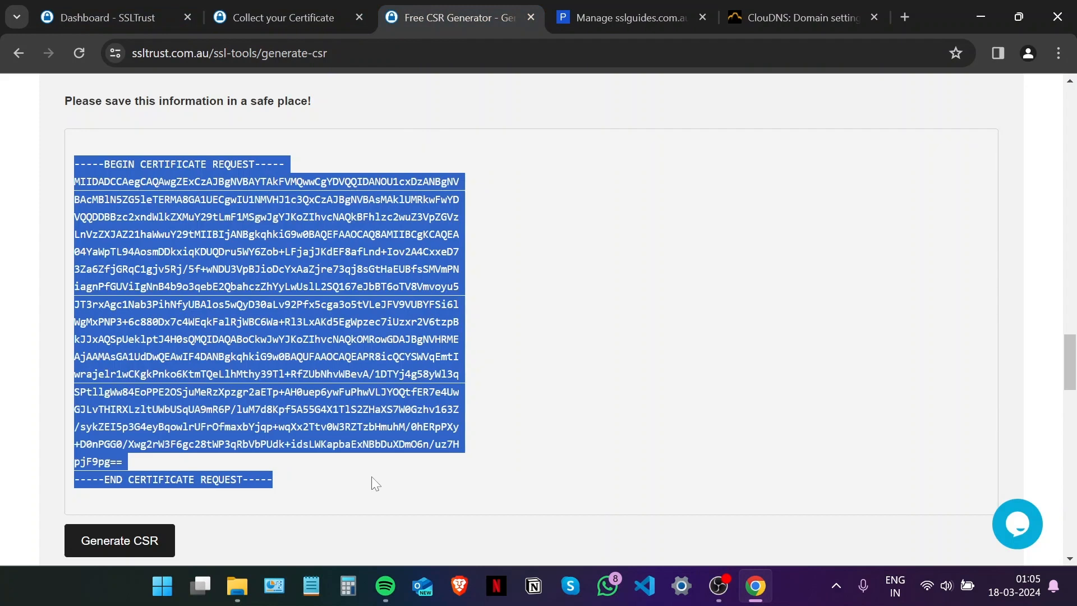
{"action": "scroll", "coordinate": [237, 318], "scroll_direction": "up", "scroll_amount": 4}
{"action": "left_click_drag", "start_coordinate": [259, 430], "coordinate": [62, 211]}
{"action": "scroll", "coordinate": [112, 331], "scroll_direction": "up", "scroll_amount": 4}
{"action": "right_click", "coordinate": [147, 245]}
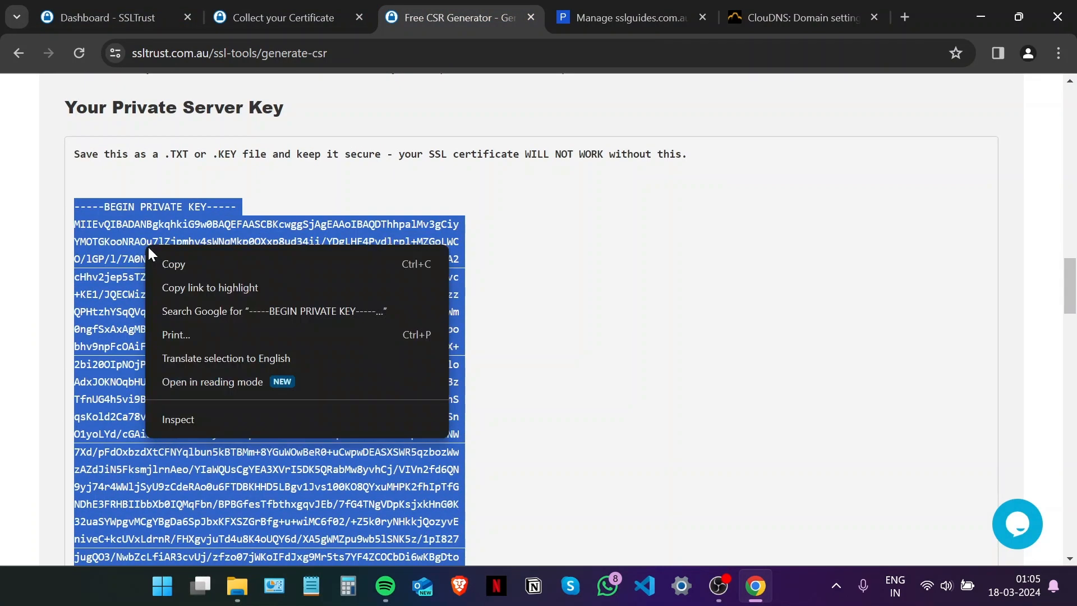
{"action": "left_click", "coordinate": [163, 264]}
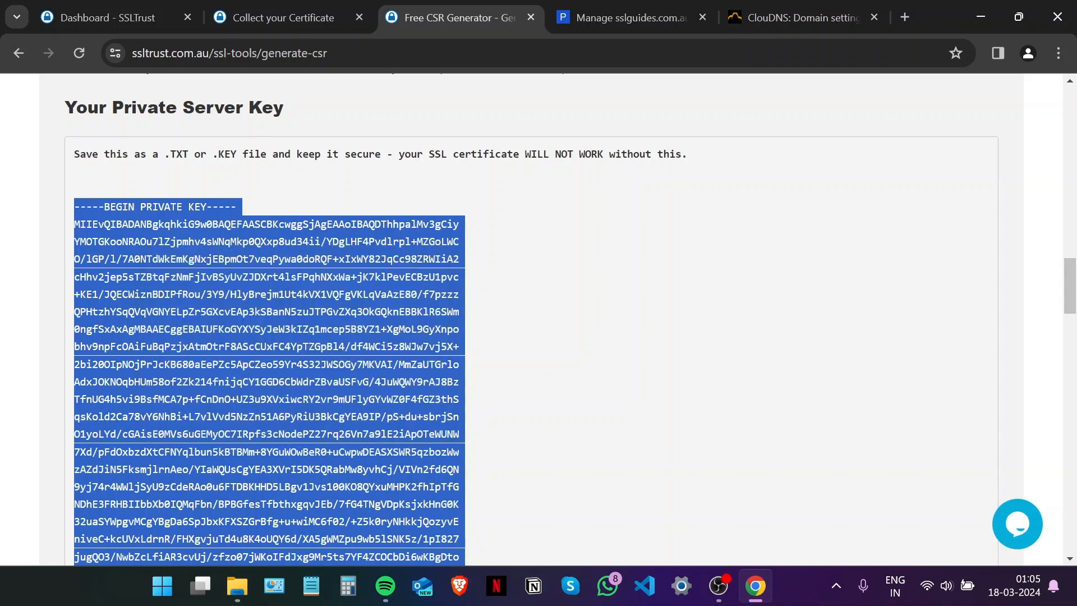
{"action": "scroll", "coordinate": [180, 295], "scroll_direction": "down", "scroll_amount": 4}
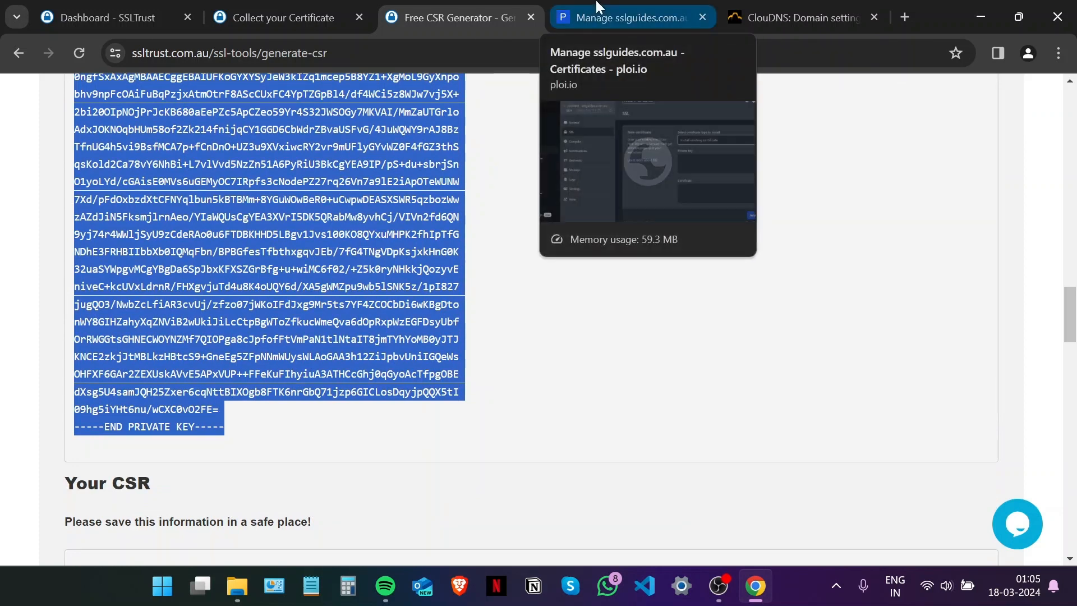
{"action": "left_click", "coordinate": [595, 18]}
Paste the private key into ploi.io's private key field.
{"action": "left_click", "coordinate": [708, 298]}
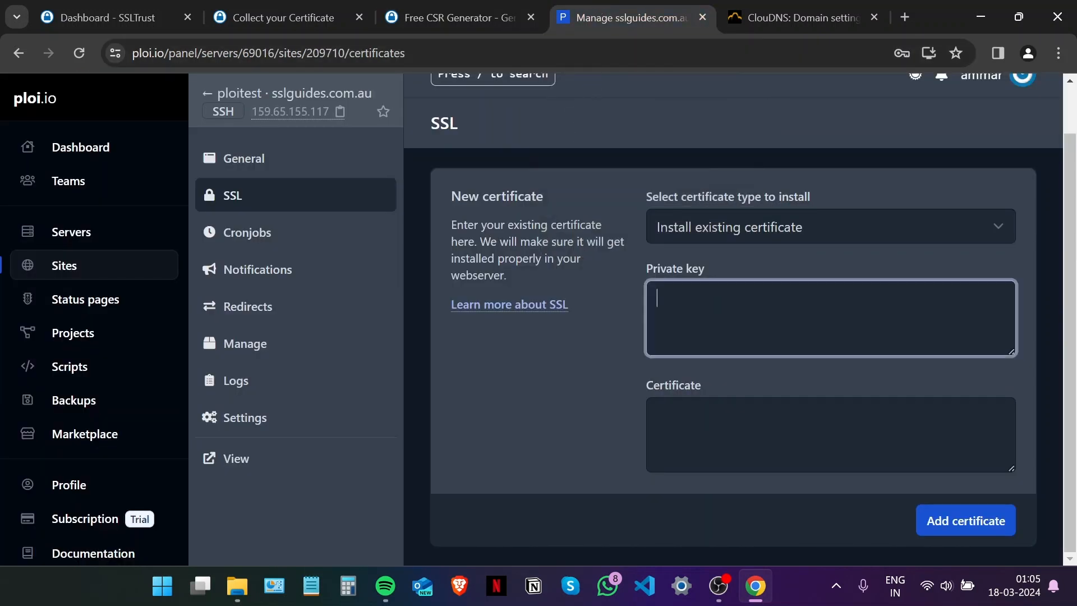
{"action": "right_click", "coordinate": [708, 298]}
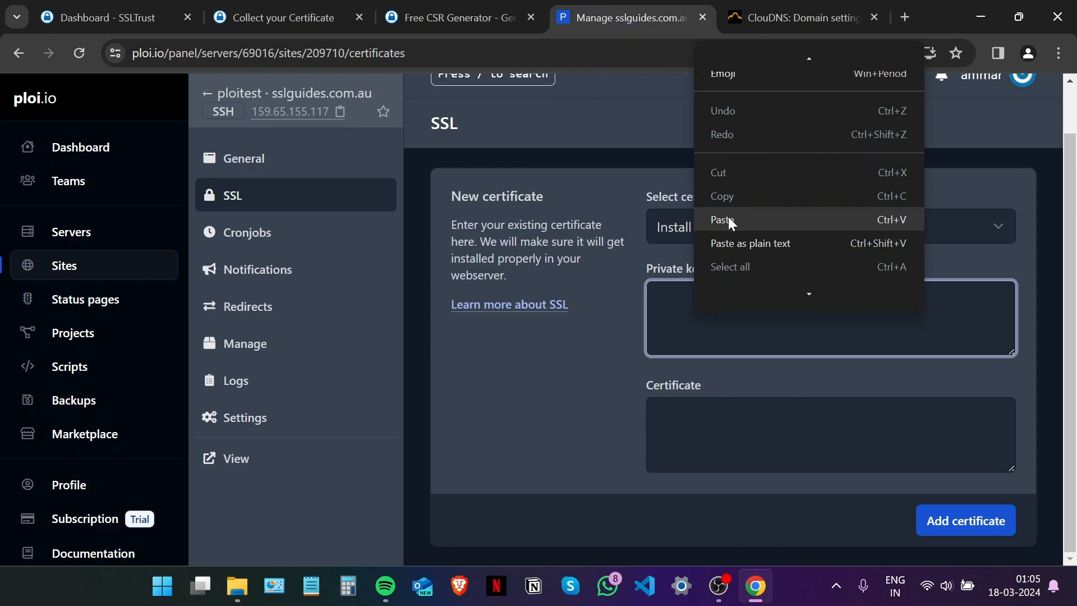
{"action": "left_click", "coordinate": [724, 219]}
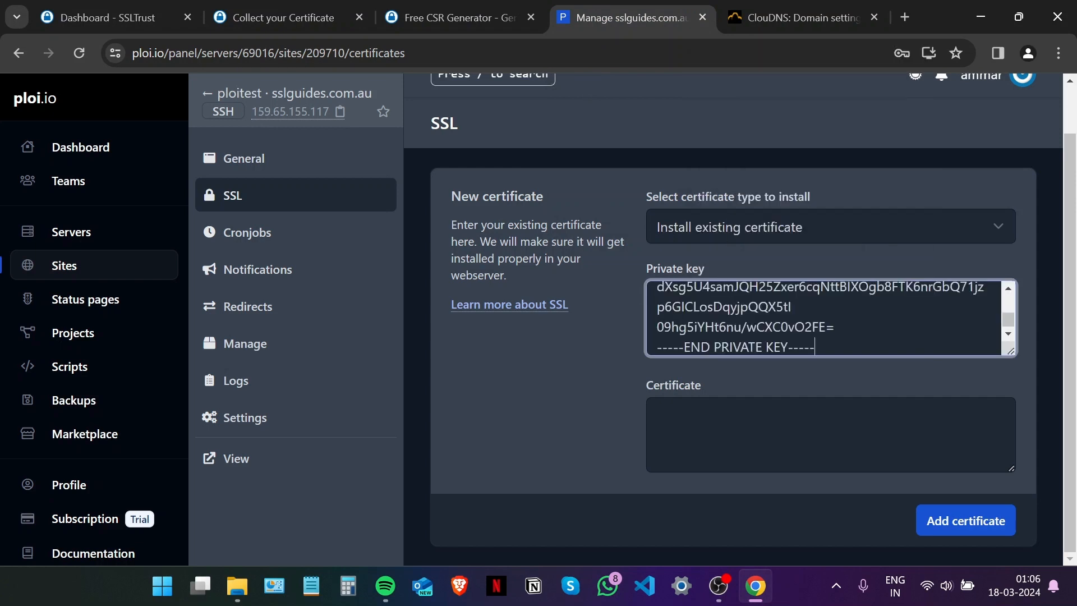
Copy the issued Sectigo certificate into the Certificate box, followed by a new line.
{"action": "left_click", "coordinate": [302, 10]}
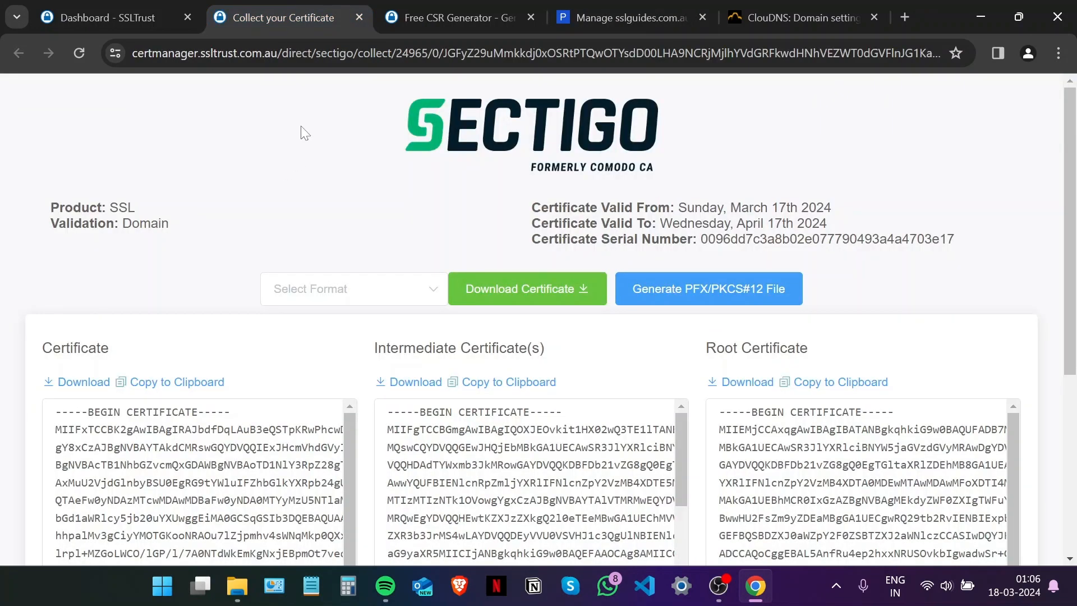
{"action": "left_click", "coordinate": [194, 381]}
{"action": "left_click", "coordinate": [576, 18]}
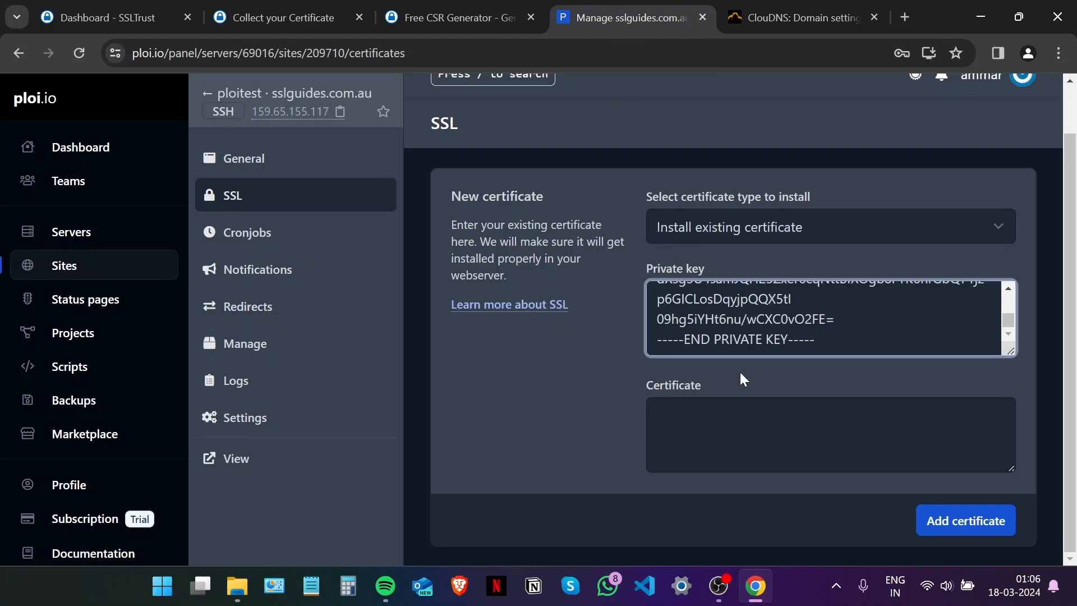
{"action": "right_click", "coordinate": [739, 414]}
{"action": "left_click", "coordinate": [770, 223]}
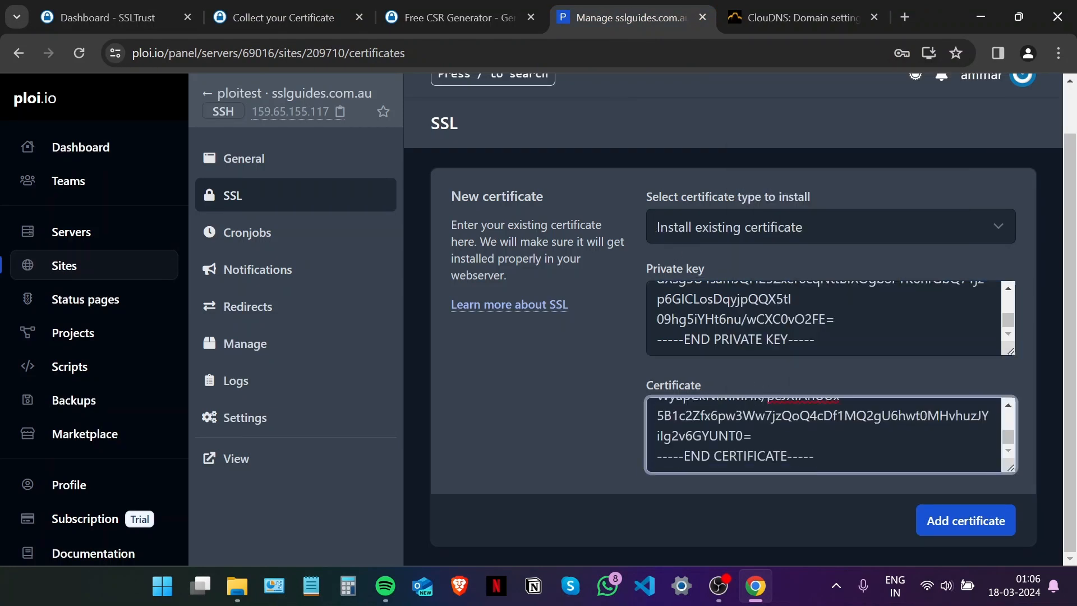
{"action": "key", "text": "Return"}
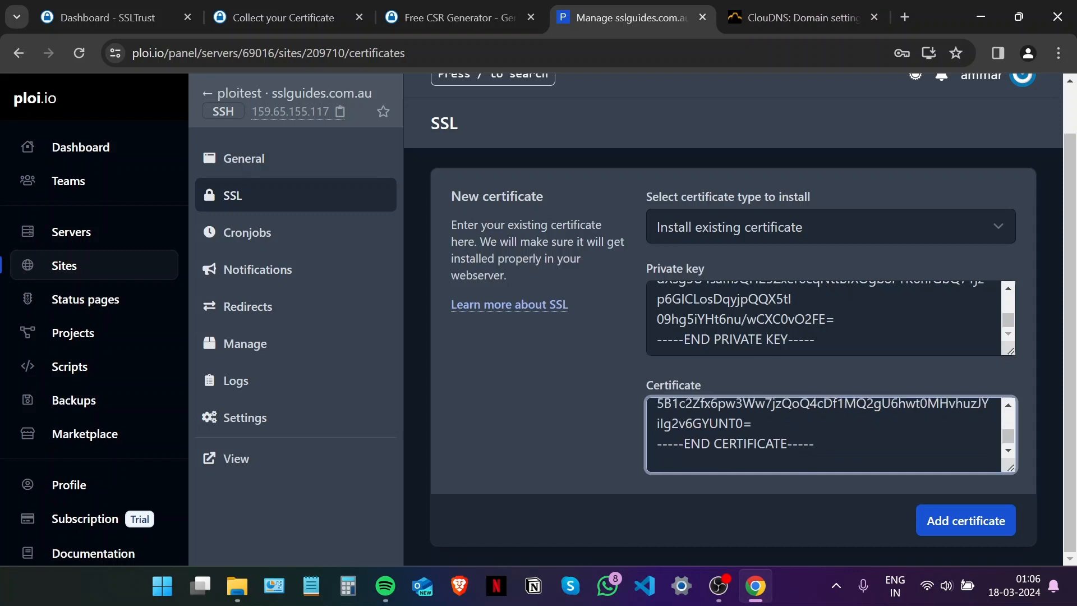
Append the intermediate certificate, add the certificate to sslguides.com.au, and close the ClouDNS tab.
{"action": "left_click", "coordinate": [297, 17]}
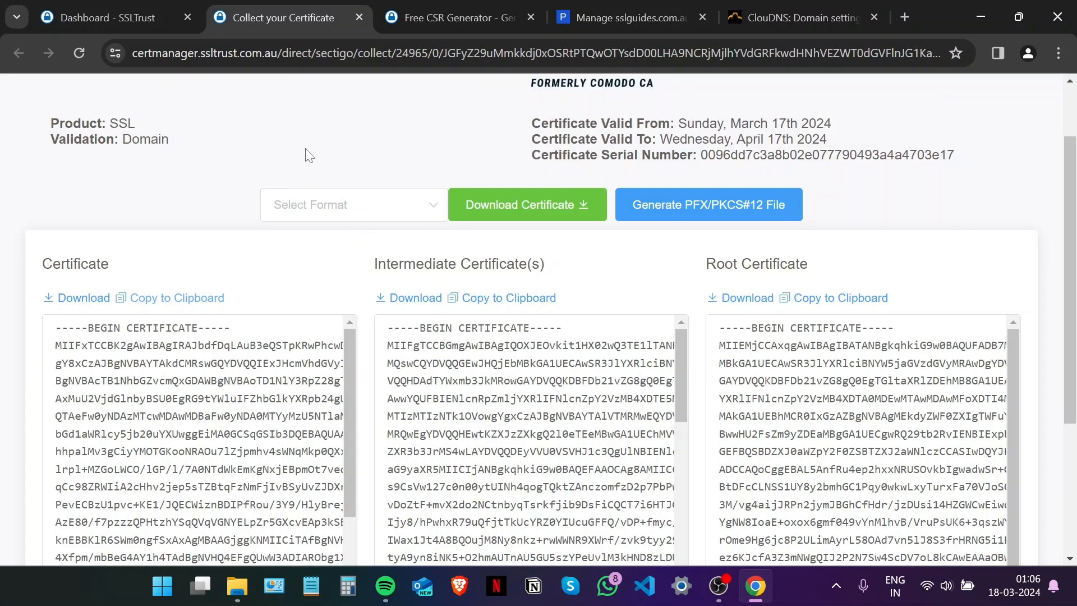
{"action": "left_click", "coordinate": [512, 301]}
{"action": "left_click", "coordinate": [454, 15]}
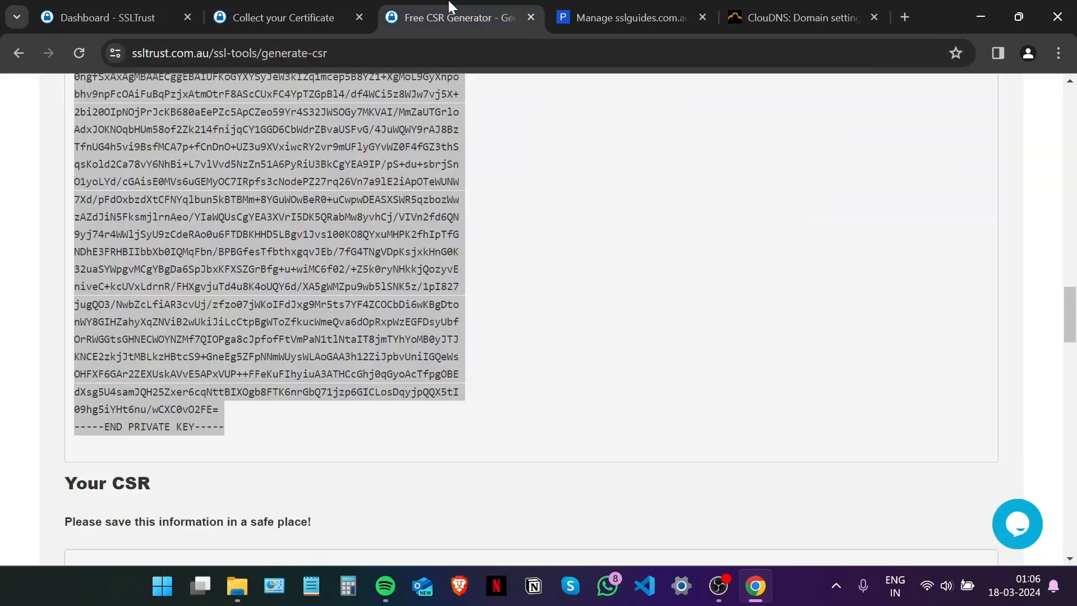
{"action": "left_click", "coordinate": [623, 17]}
{"action": "right_click", "coordinate": [689, 454]}
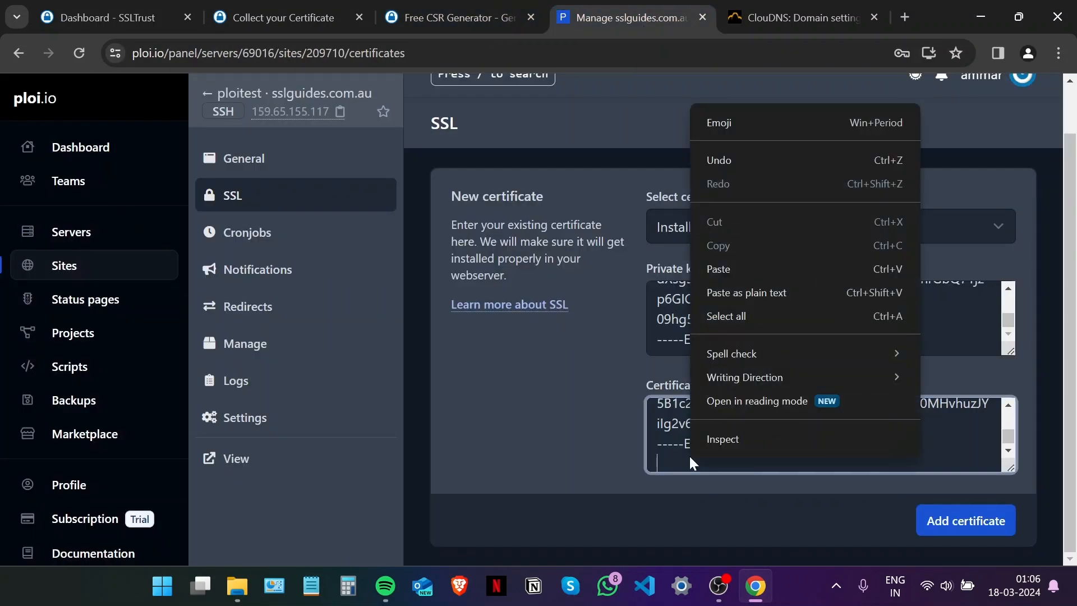
{"action": "left_click", "coordinate": [765, 270]}
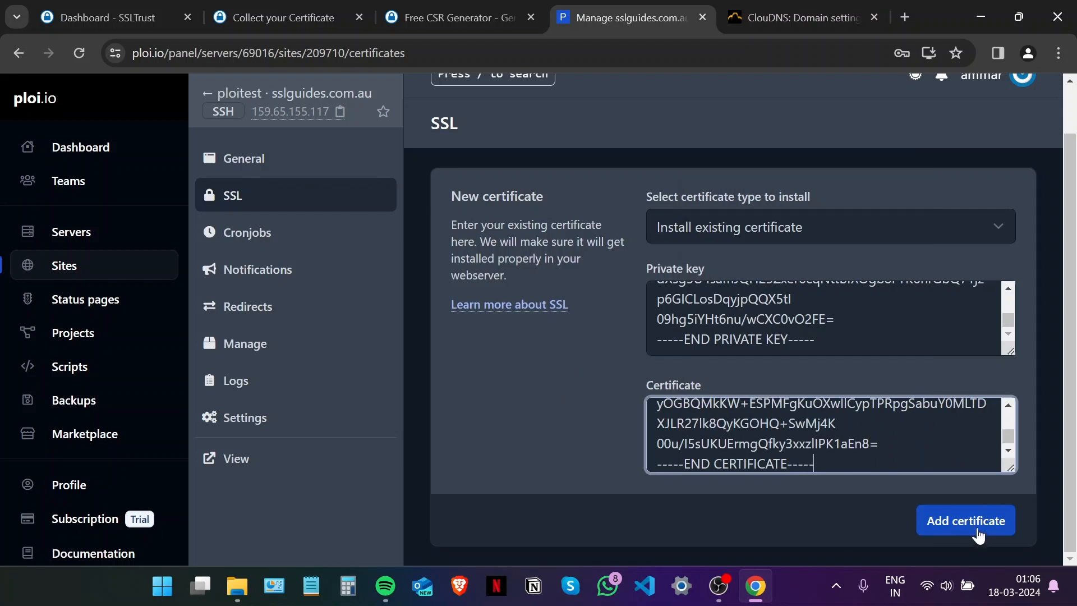
{"action": "left_click", "coordinate": [963, 522]}
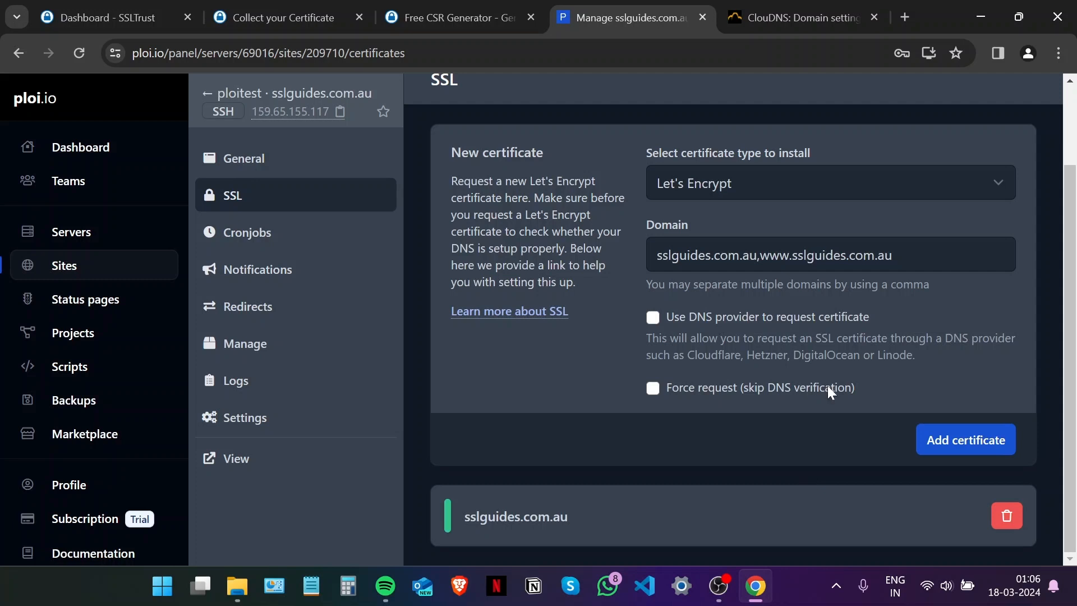
{"action": "left_click", "coordinate": [827, 4]}
{"action": "left_click", "coordinate": [874, 16]}
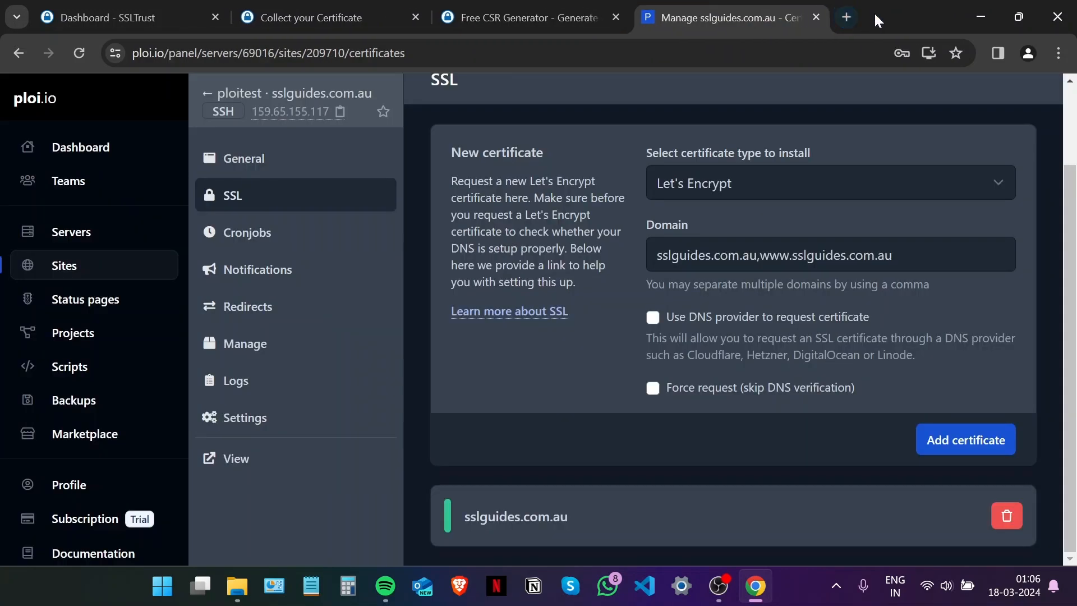
{"action": "left_click", "coordinate": [846, 18]}
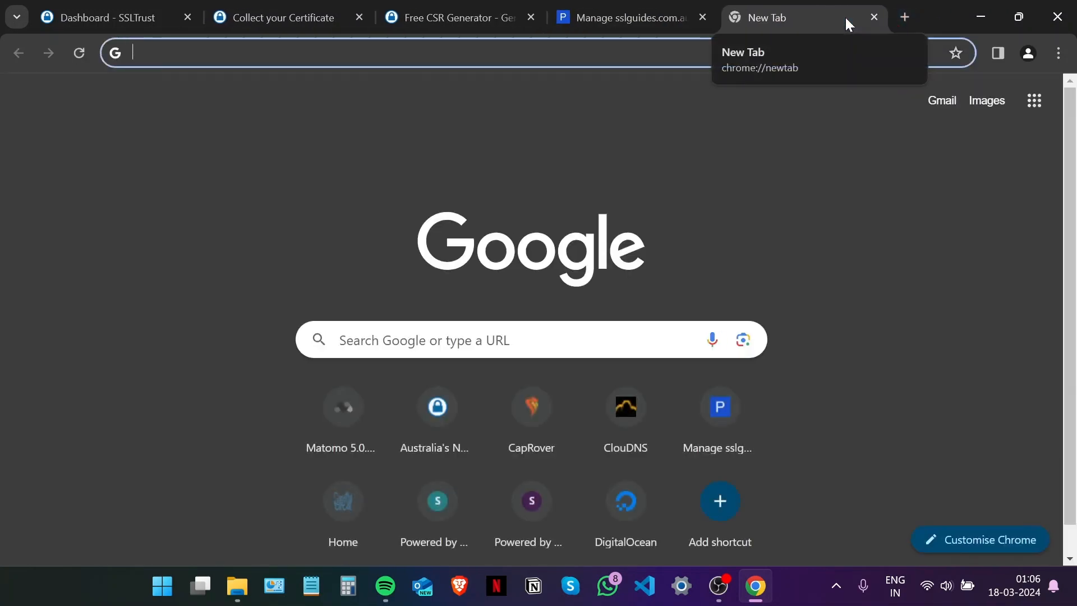
{"action": "type", "text": "htt"}
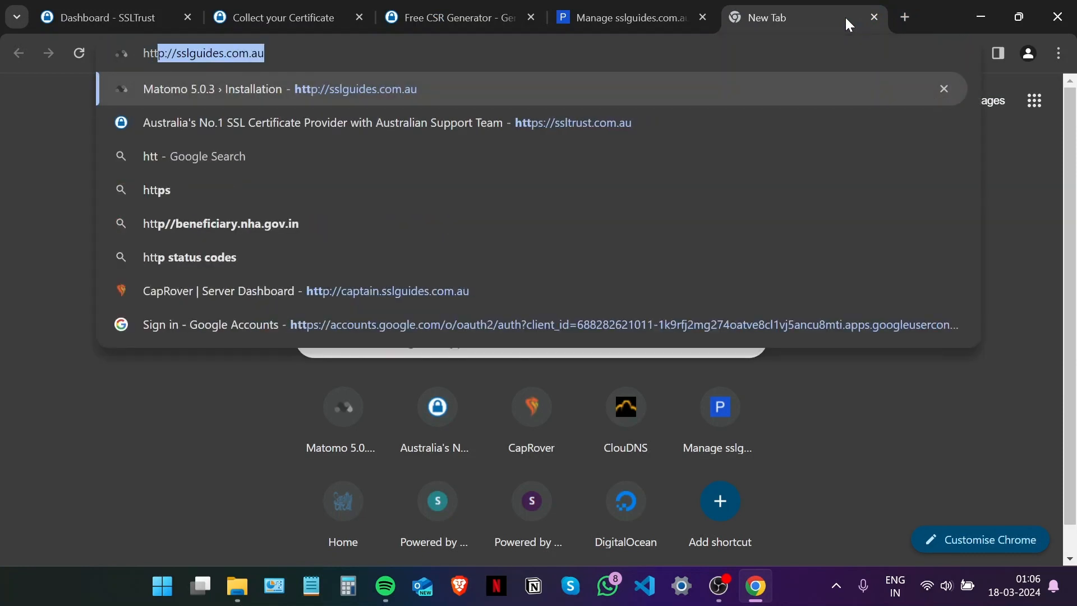
{"action": "type", "text": "ps://"}
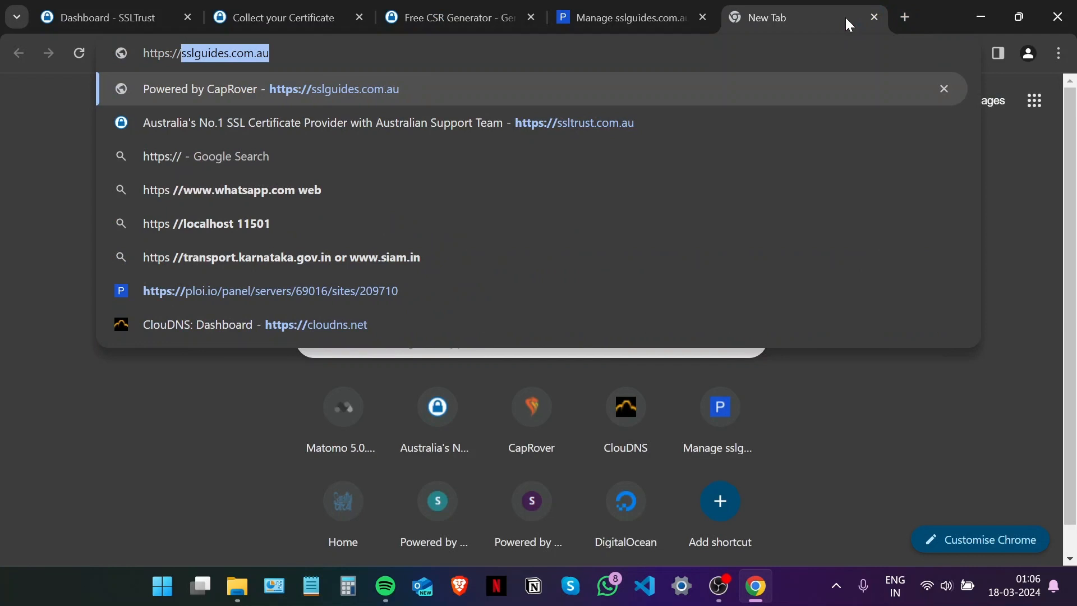
{"action": "key", "text": "Return"}
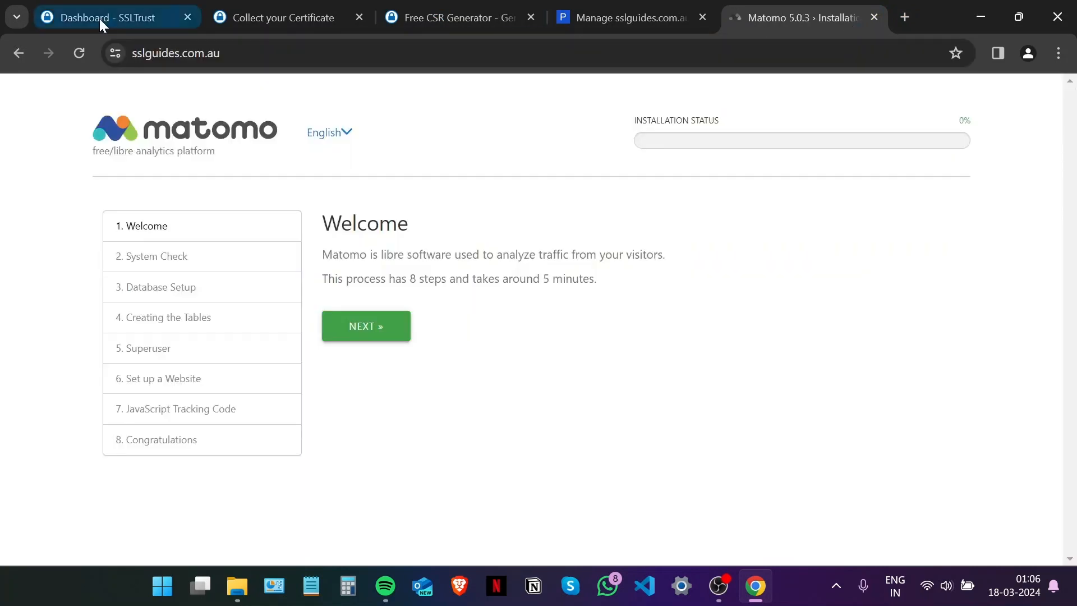
View the site's certificate: Sectigo-issued, valid until 17 April 2024.
{"action": "left_click", "coordinate": [115, 53]}
{"action": "left_click", "coordinate": [196, 127]}
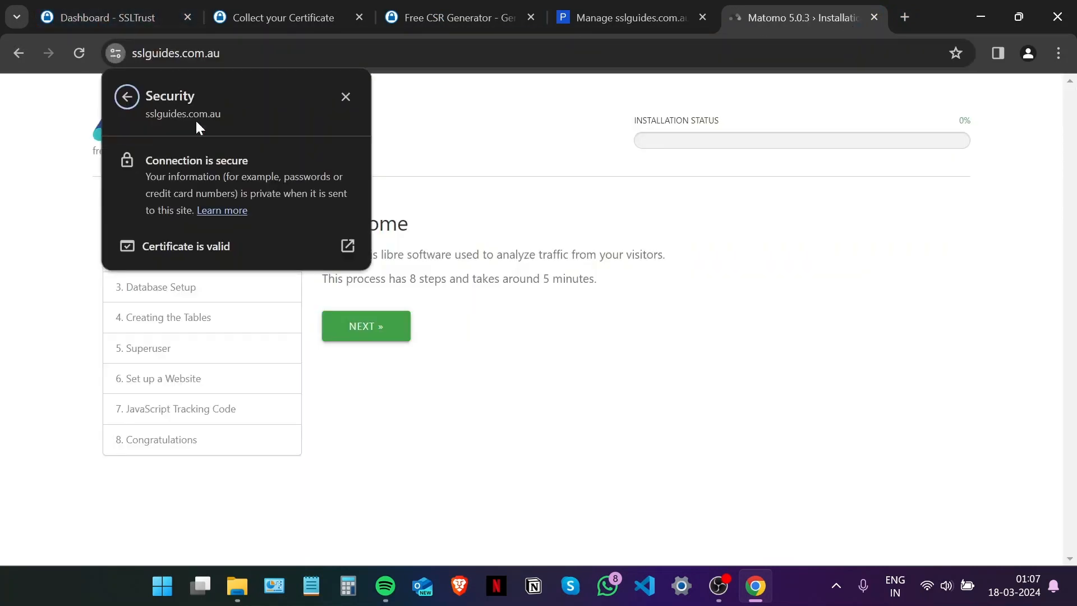
{"action": "left_click", "coordinate": [270, 251]}
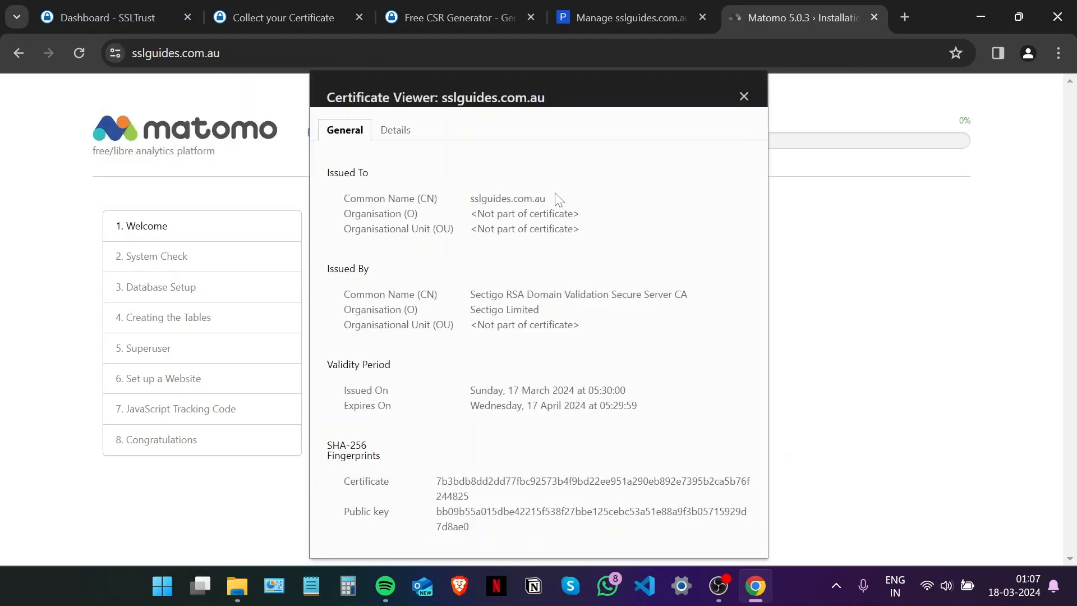